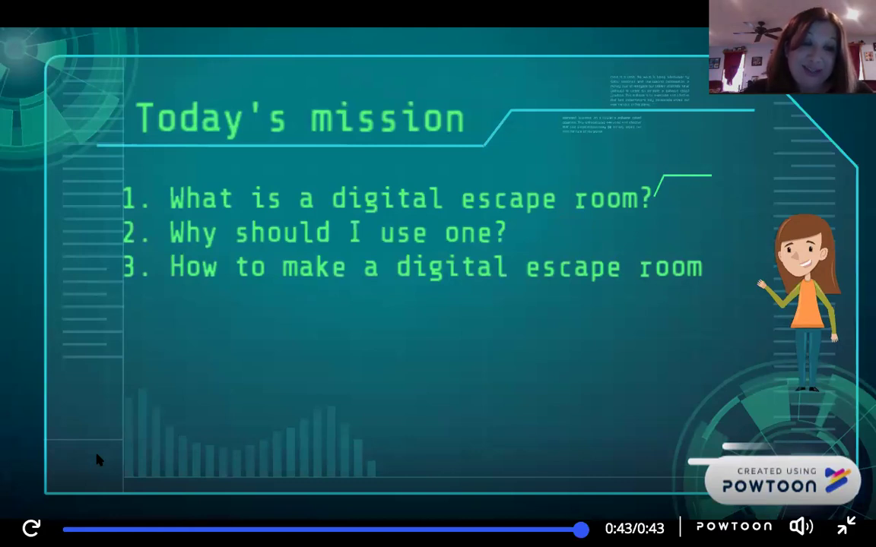
Step: Play the Powtoon 'Today's mission' intro video through to its end at 0:43
mouse_move(30, 9)
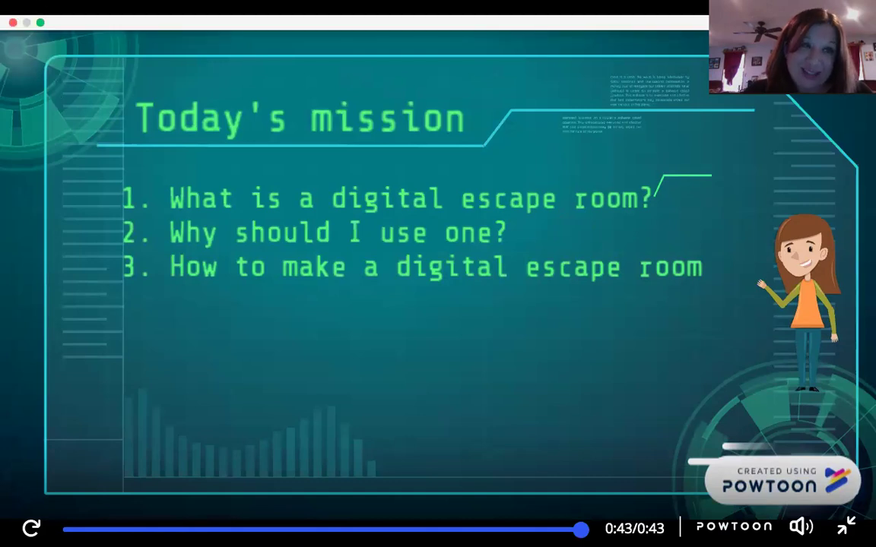
Step: Leave Powtoon full screen and present the Digital Escape Rooms deck, stepping back to Getting Started
left_click(41, 24)
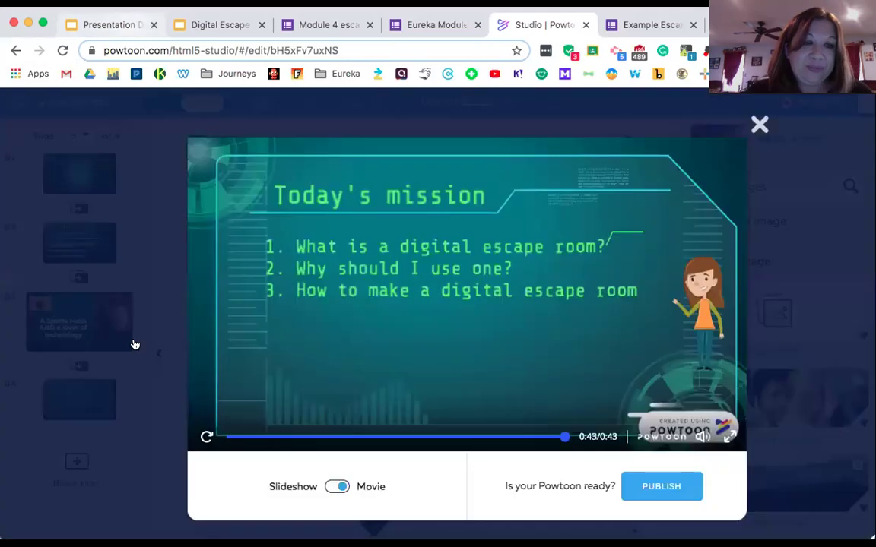
key("super+1")
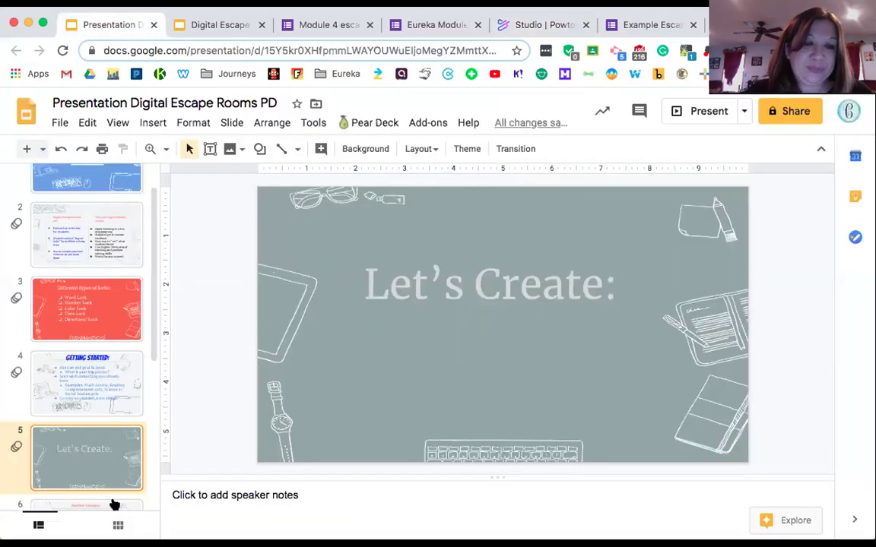
left_click(705, 111)
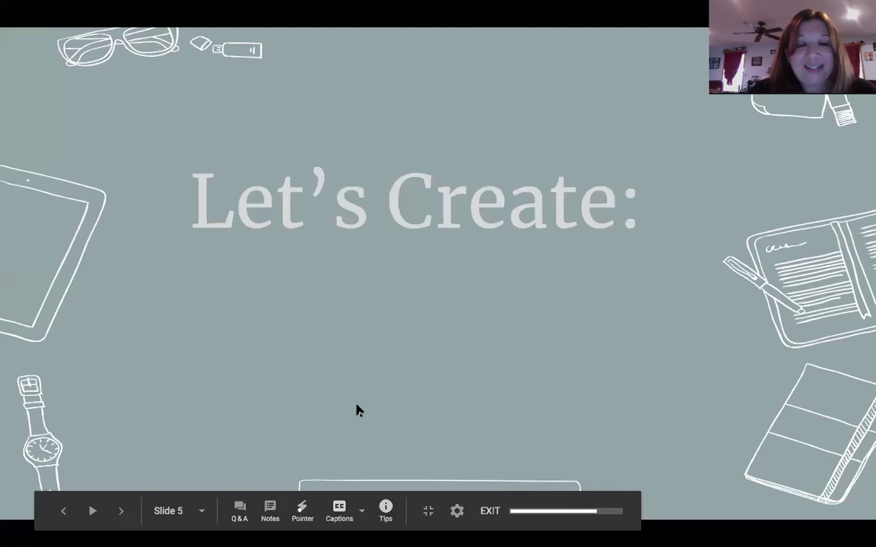
left_click(65, 511)
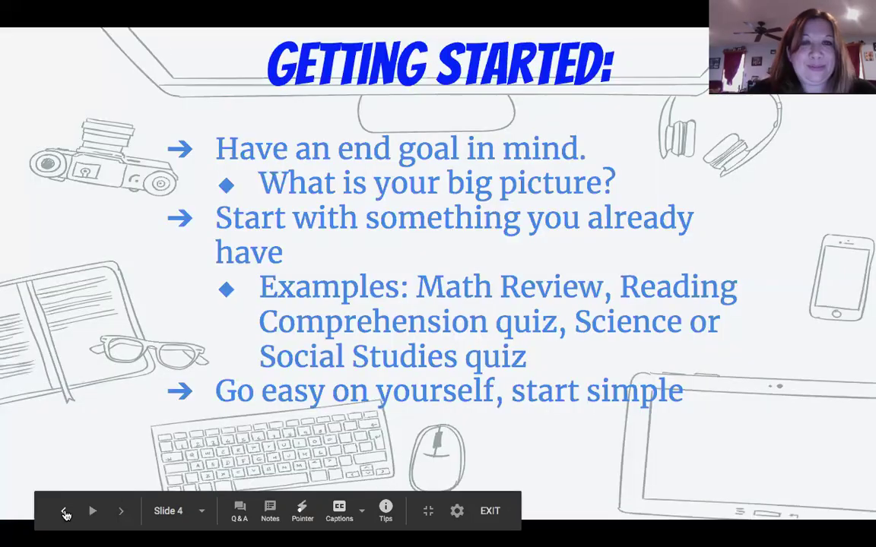
Step: Step back to the Digital Escape rooms overview, then forward to 'Different types of locks'
left_click(64, 511)
left_click(65, 511)
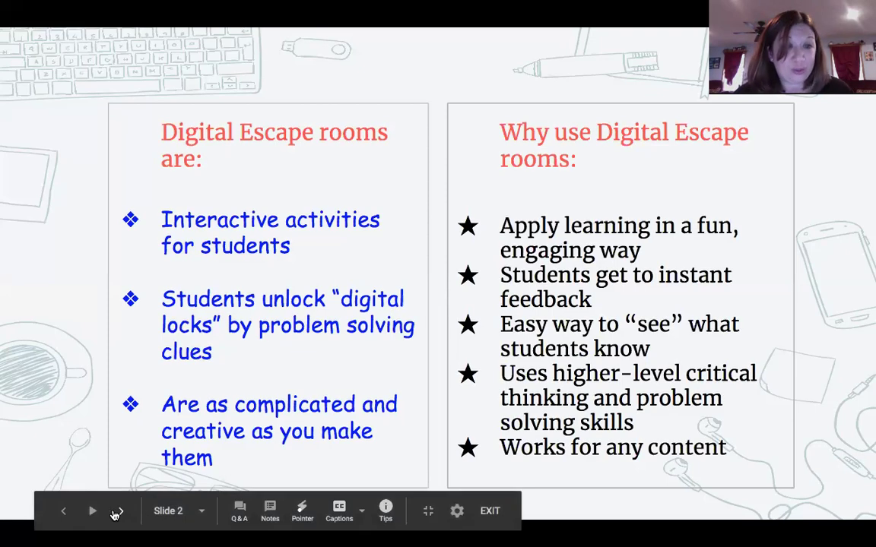
left_click(115, 515)
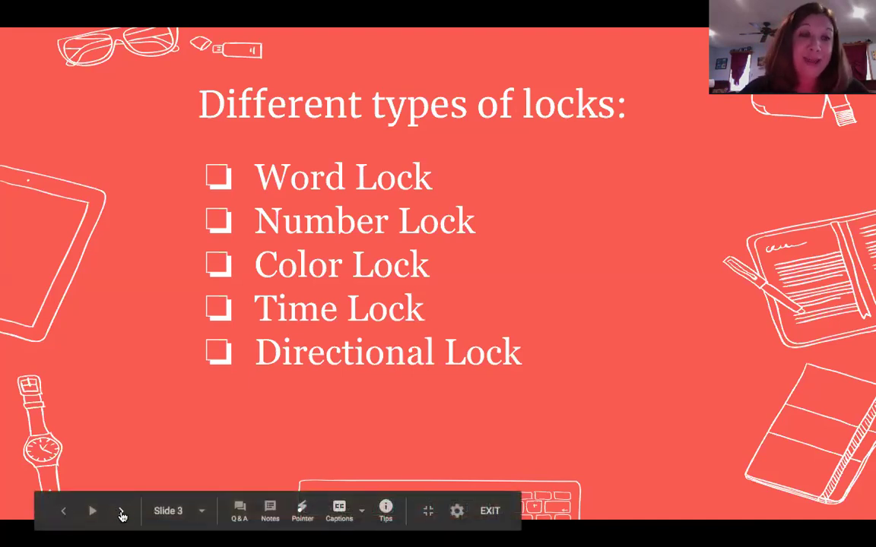
Step: Advance through Getting Started to Let's Create, then end the slideshow on slide 5
left_click(121, 514)
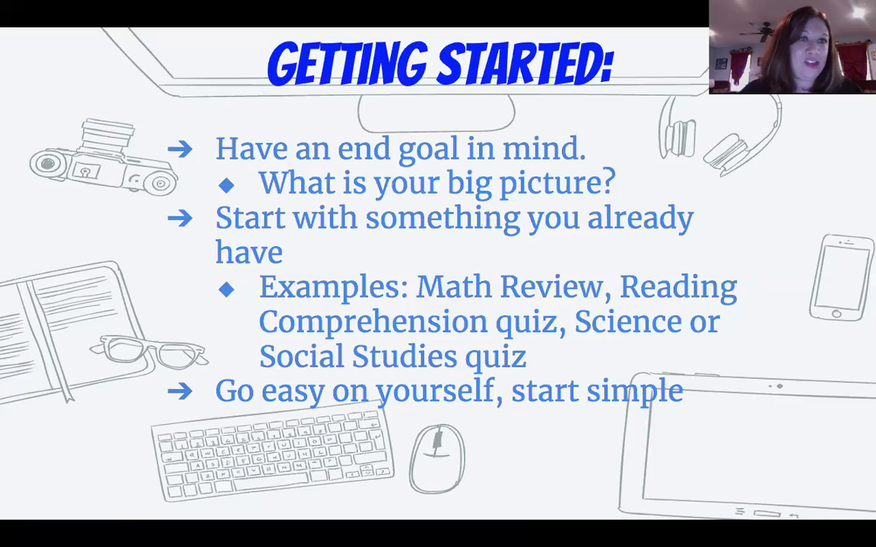
mouse_move(72, 476)
left_click(120, 512)
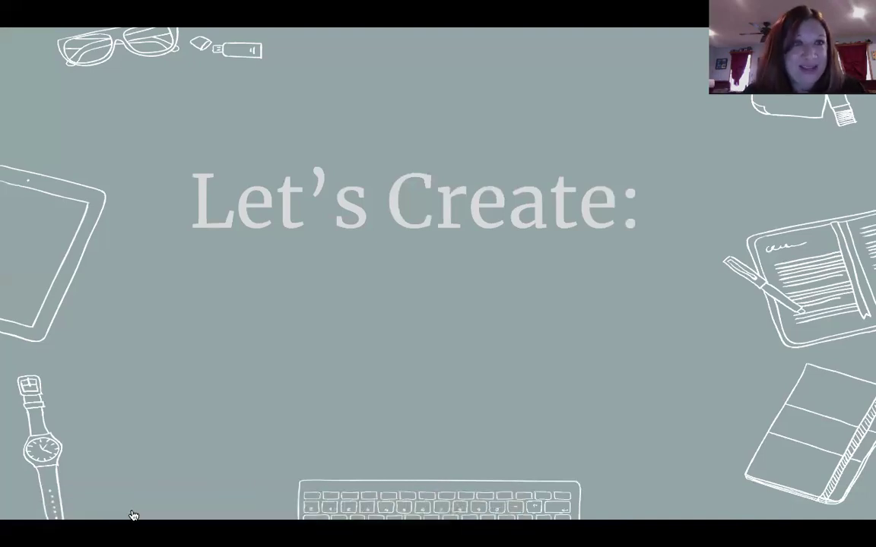
mouse_move(133, 514)
key("Escape")
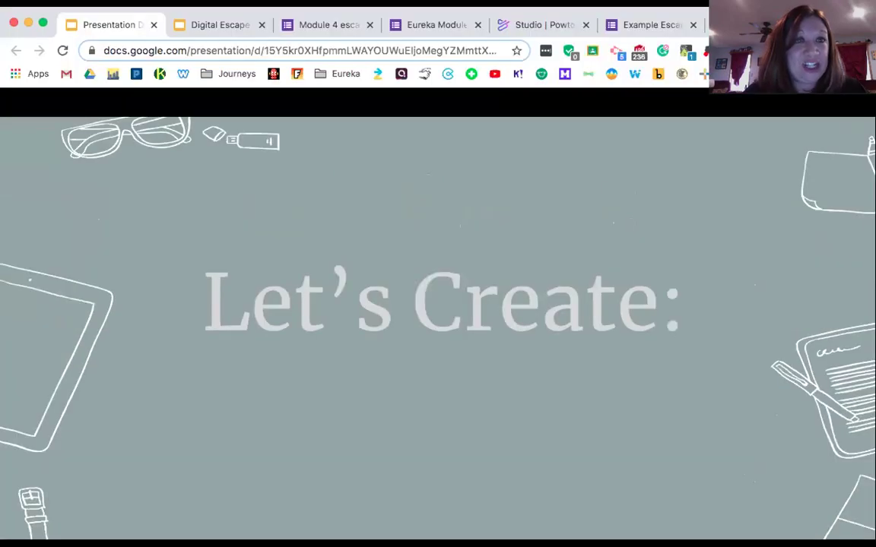
Step: Switch to the Example Escape Room form, selecting its web address and then its title
left_click(638, 26)
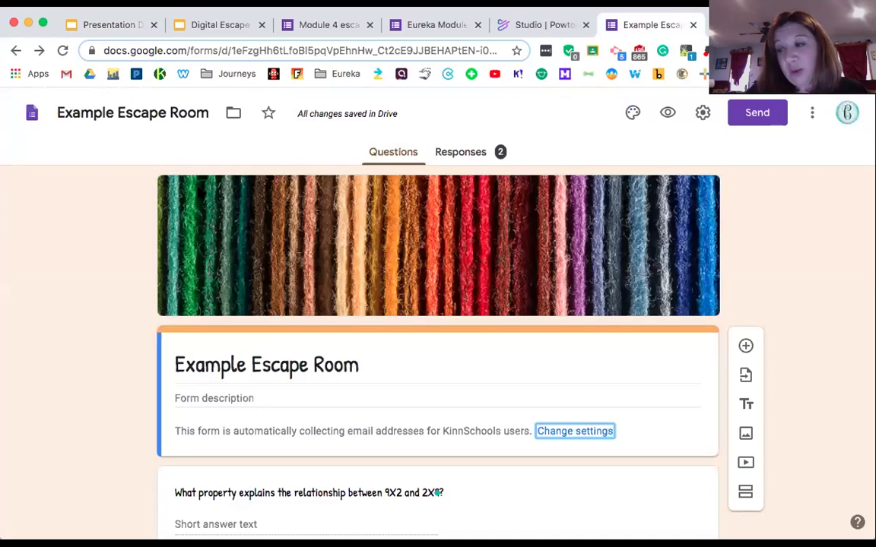
left_click(325, 49)
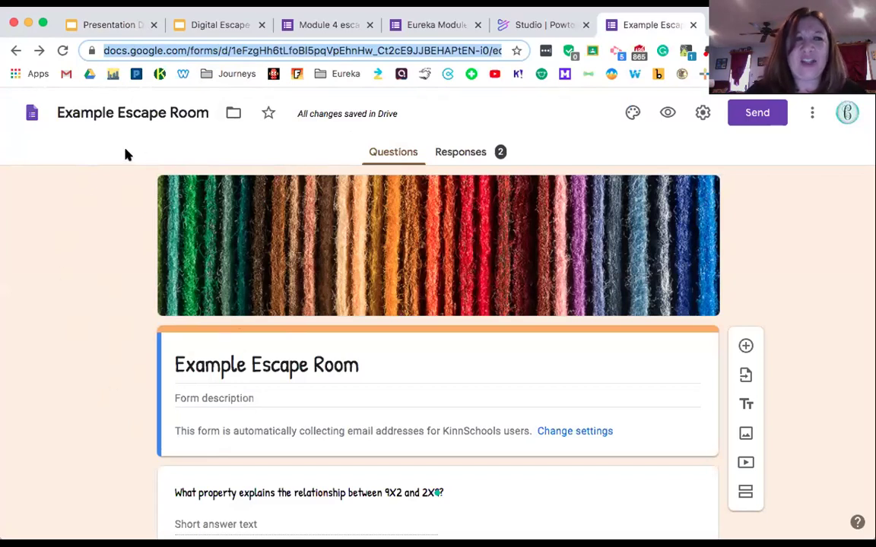
left_click(168, 113)
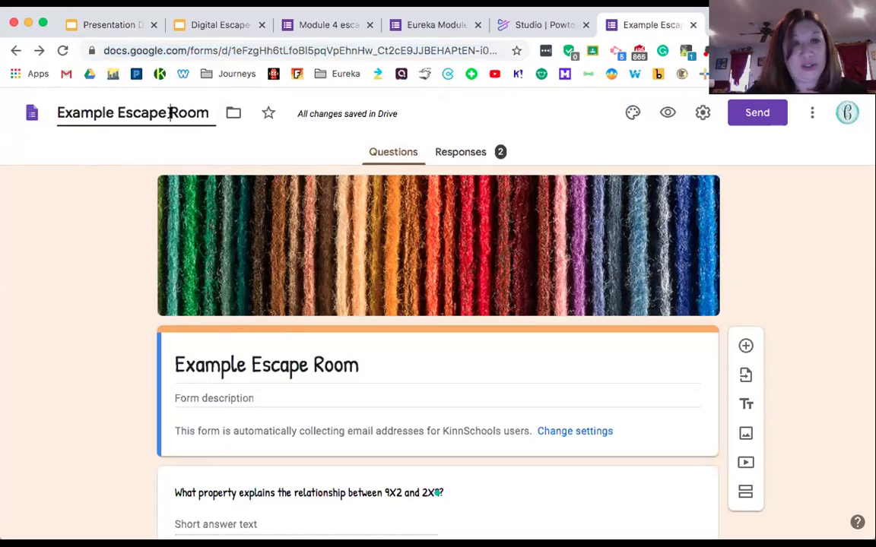
Step: Replace the uploaded header with the striped yarn image from the Themes gallery
left_click(633, 112)
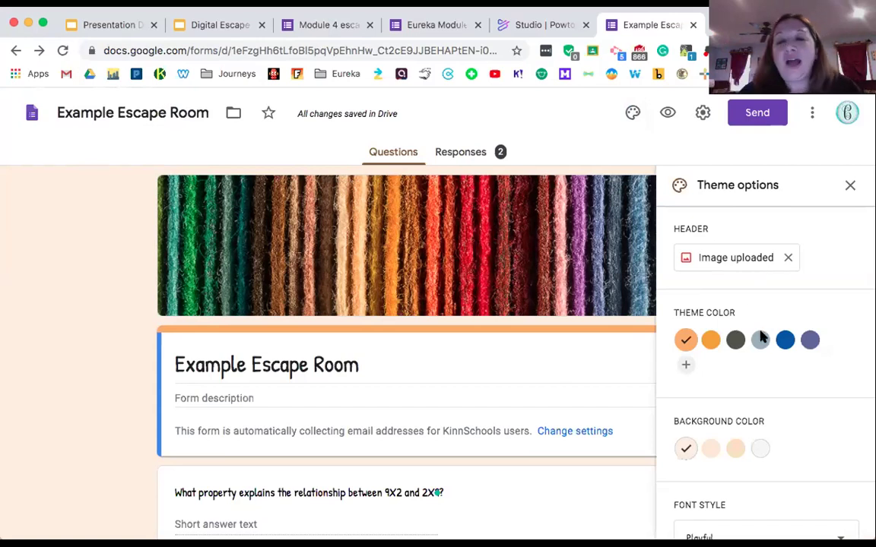
scroll(760, 334, "down", 4)
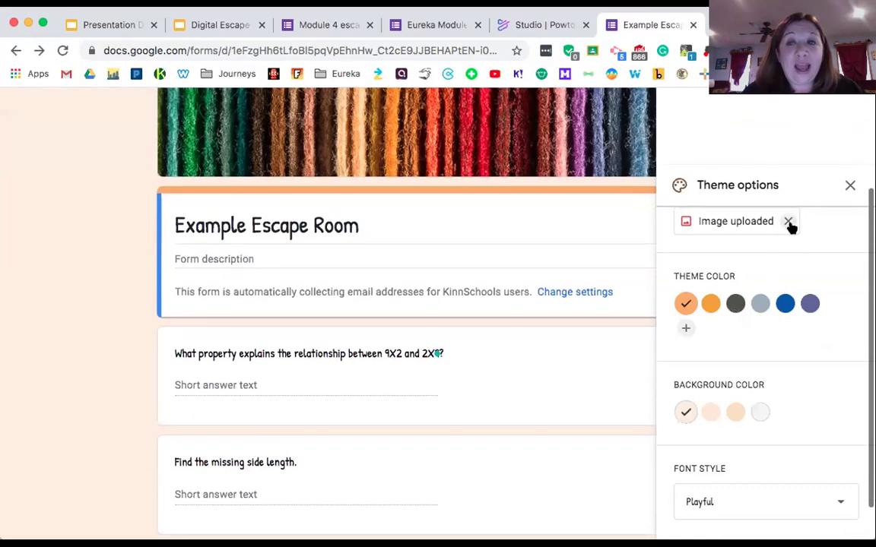
left_click(788, 221)
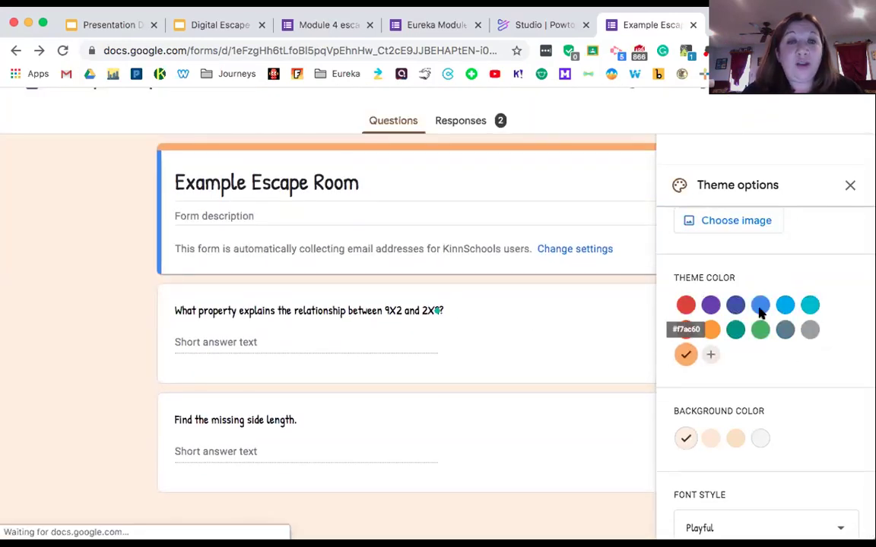
scroll(596, 294, "up", 1)
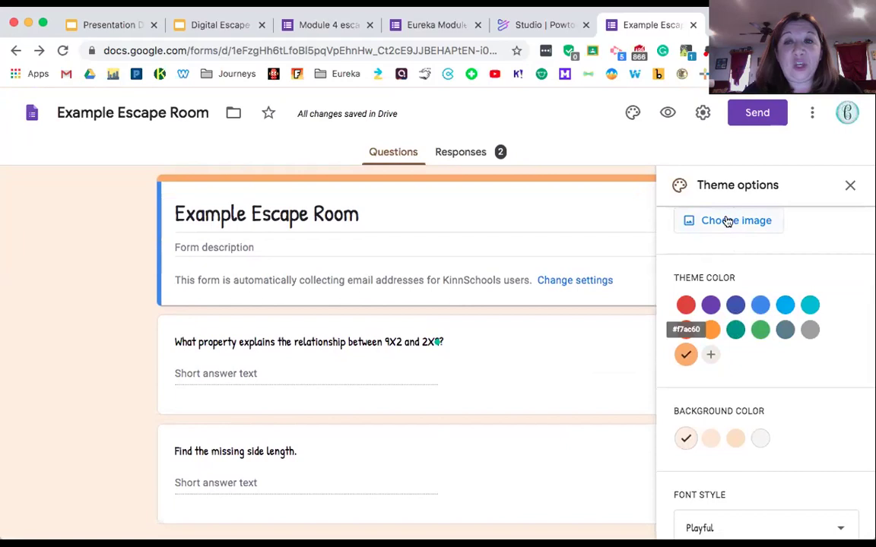
scroll(729, 217, "up", 1)
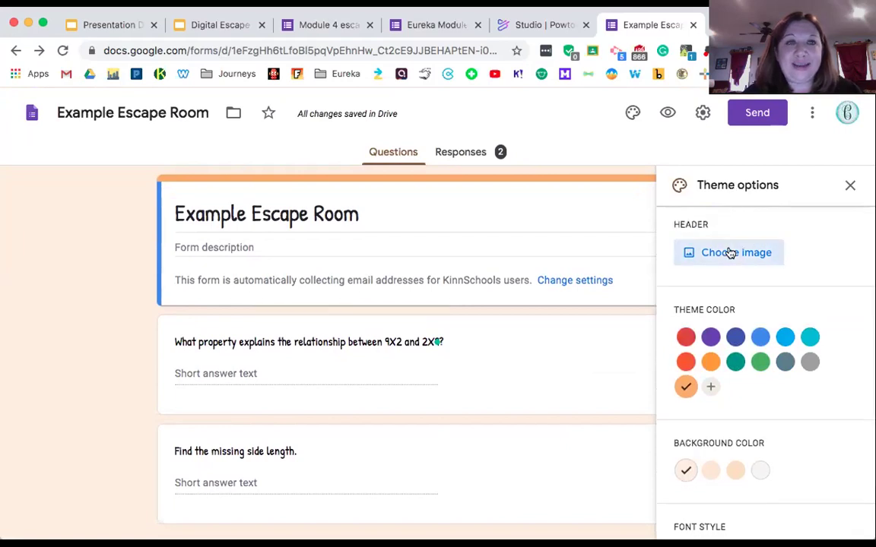
left_click(729, 253)
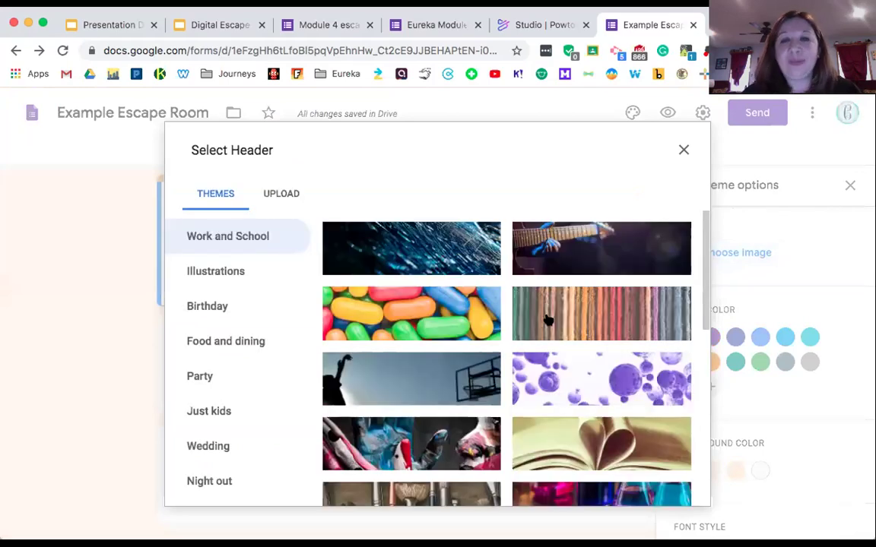
left_click(547, 320)
left_click(664, 483)
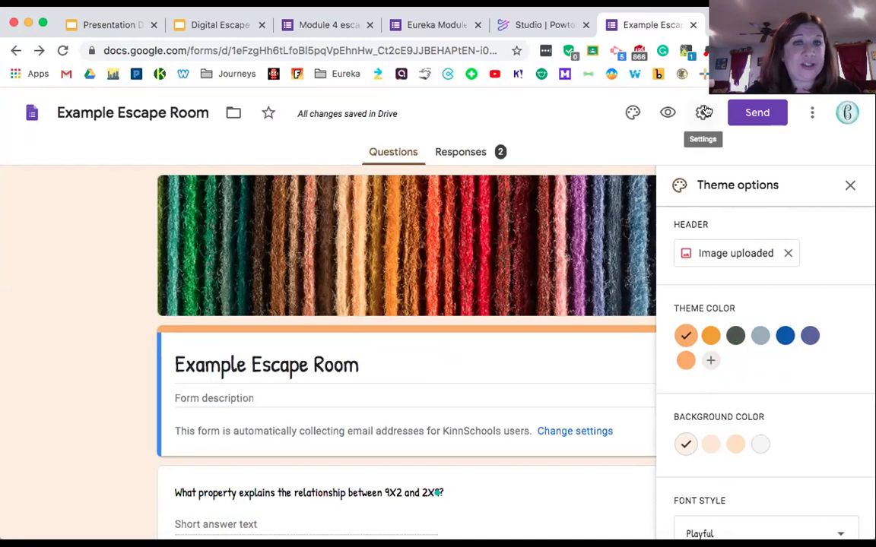
Step: Untick the school-organisation restriction in settings and show the Presentation settings
left_click(705, 112)
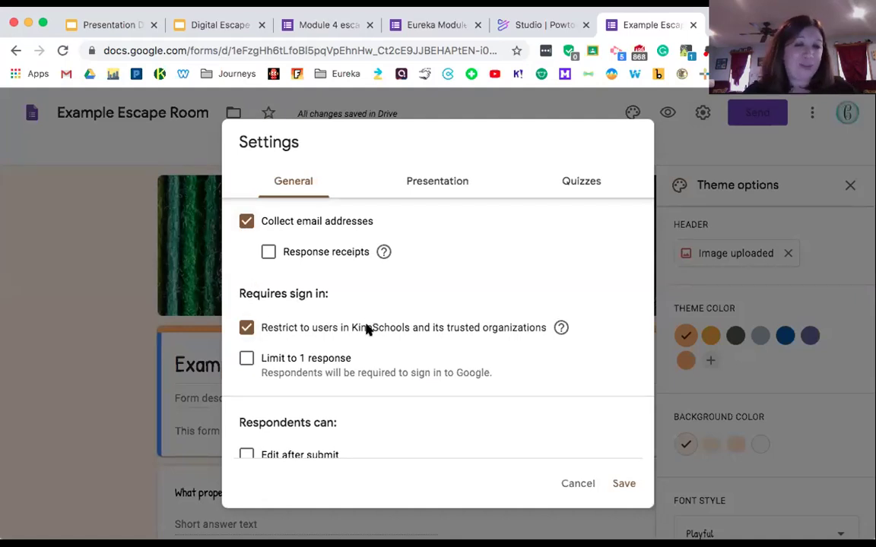
left_click(247, 327)
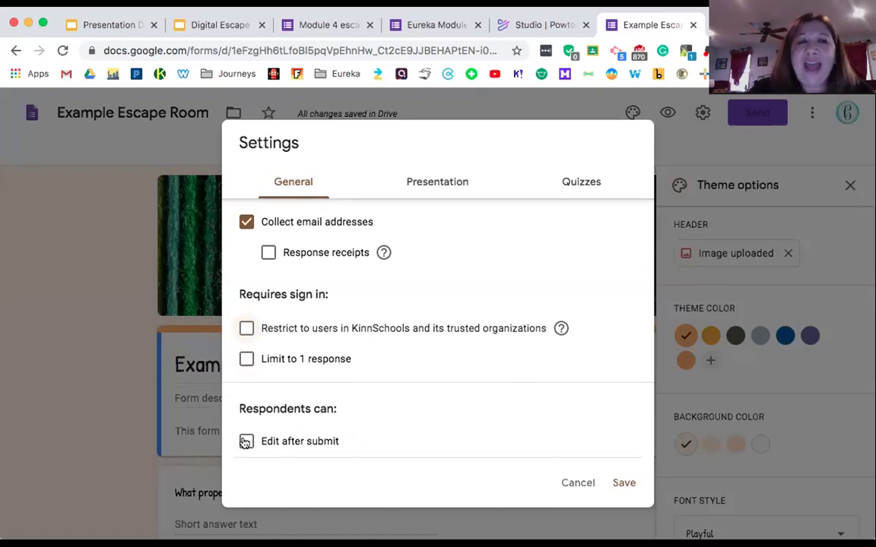
left_click(431, 180)
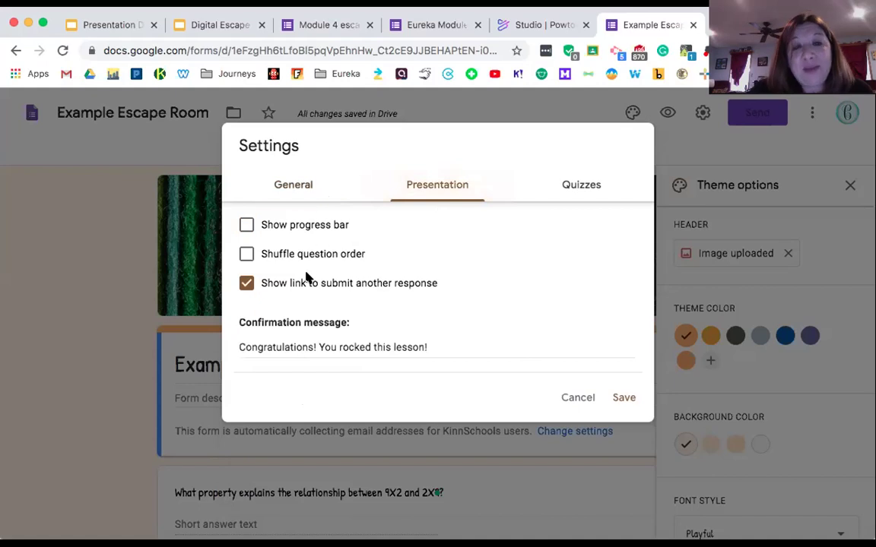
Step: Point out the Confirmation message setting, then cancel the settings dialog without saving
left_click_drag(236, 322, 350, 326)
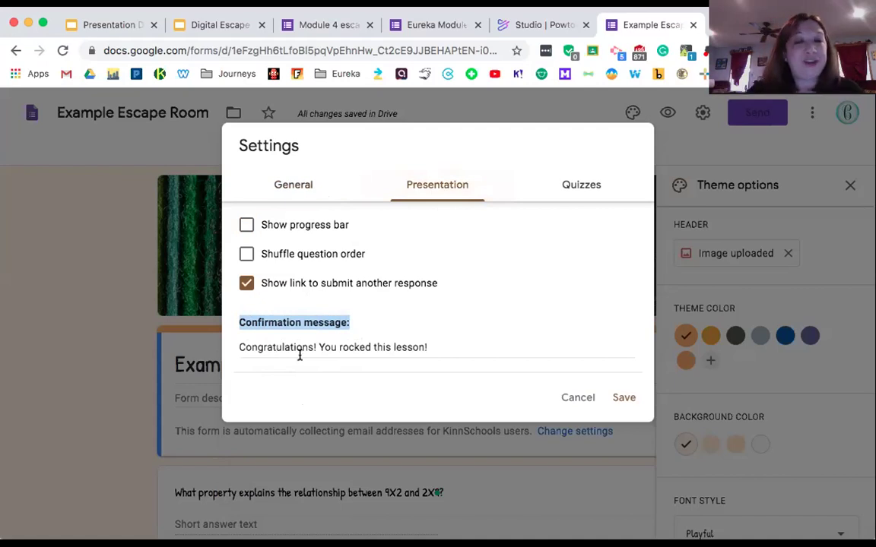
left_click(443, 318)
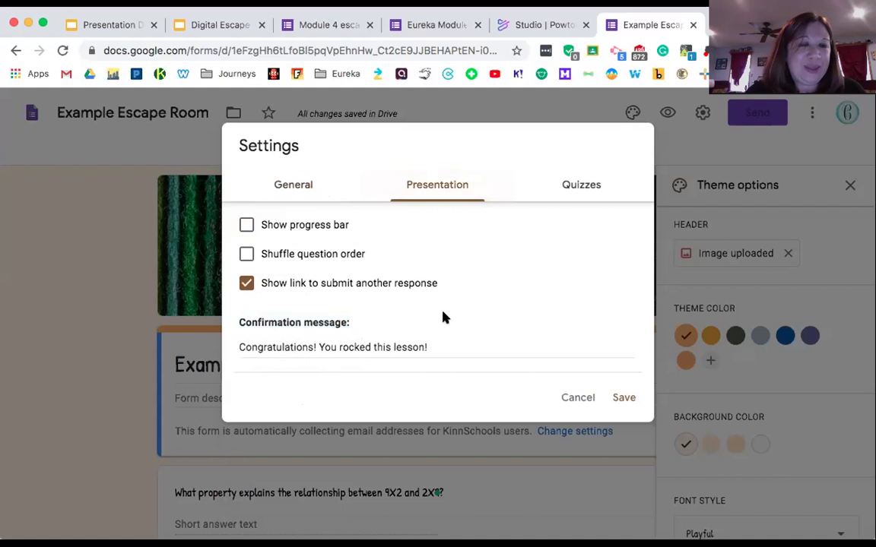
left_click(579, 398)
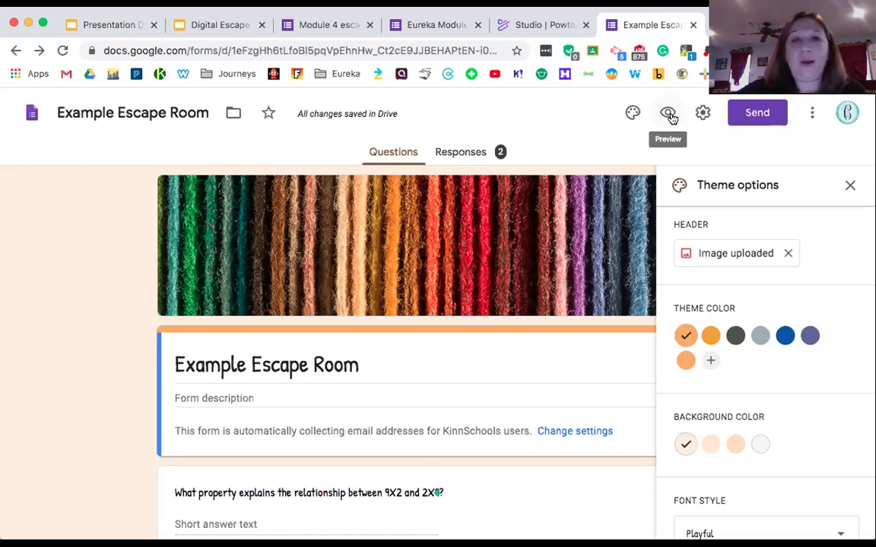
scroll(517, 344, "down", 1)
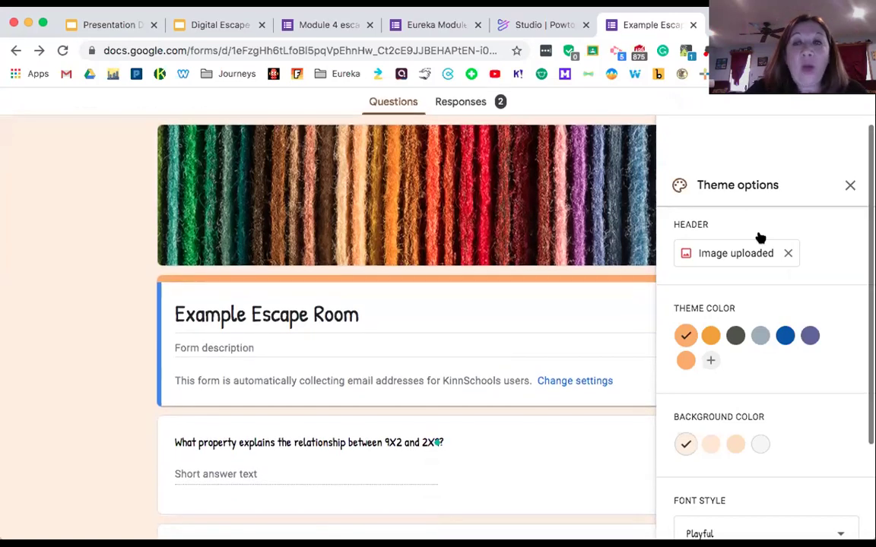
Step: Close the theme panel and expand the 9X2 and 2X9 question to reveal its validation
left_click(850, 185)
scroll(510, 334, "up", 1)
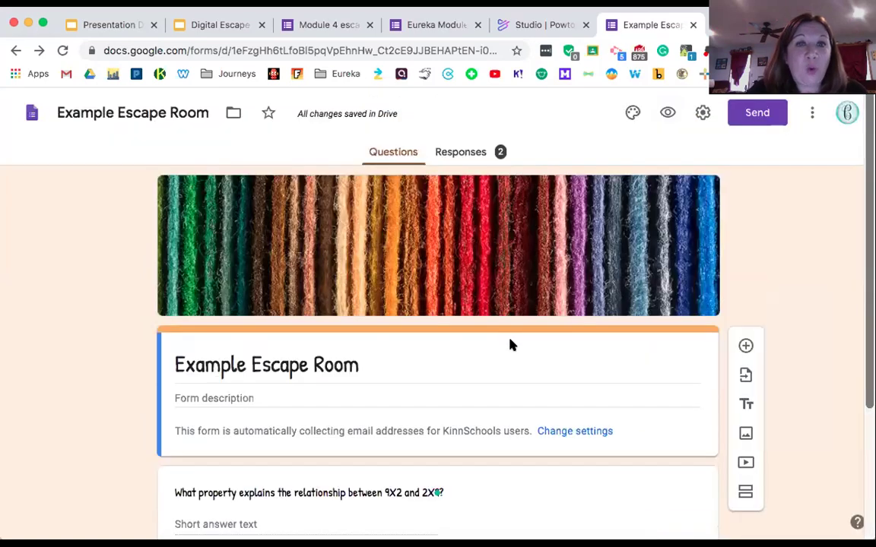
scroll(510, 345, "down", 3)
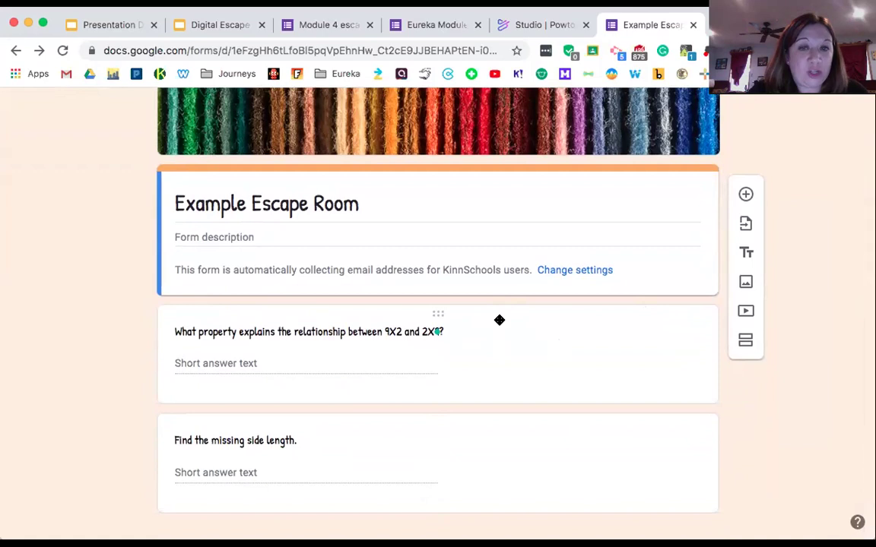
left_click(260, 332)
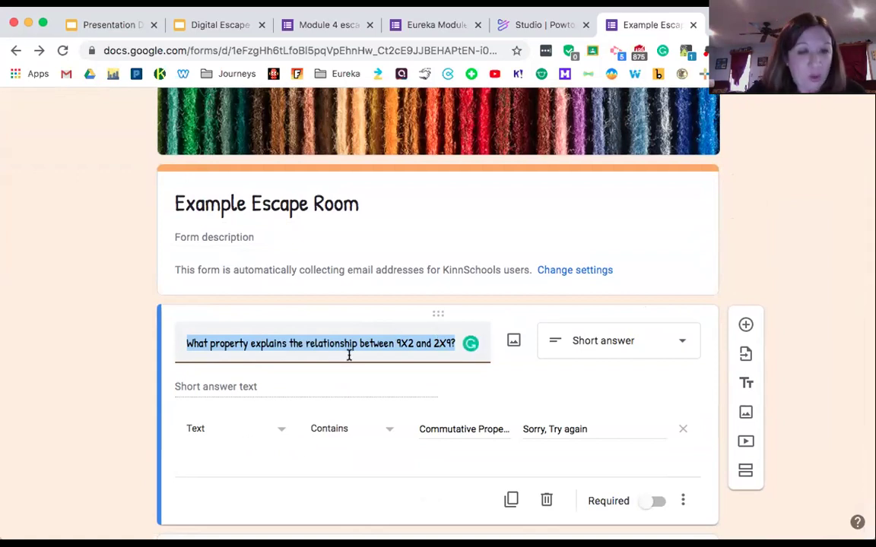
left_click(661, 338)
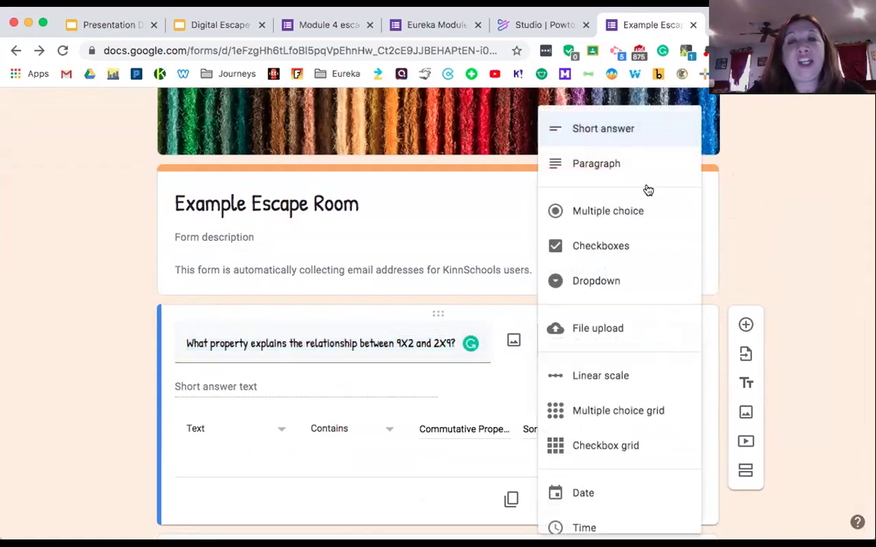
left_click(630, 127)
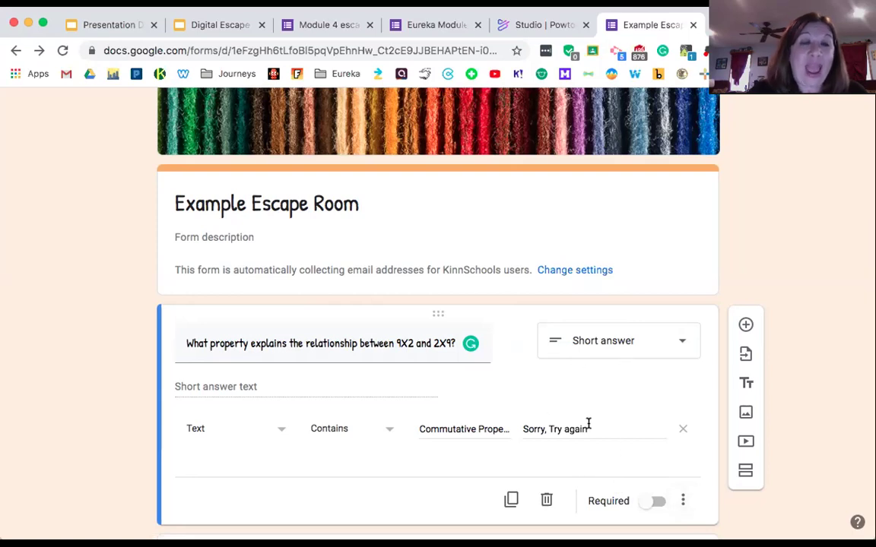
left_click(614, 346)
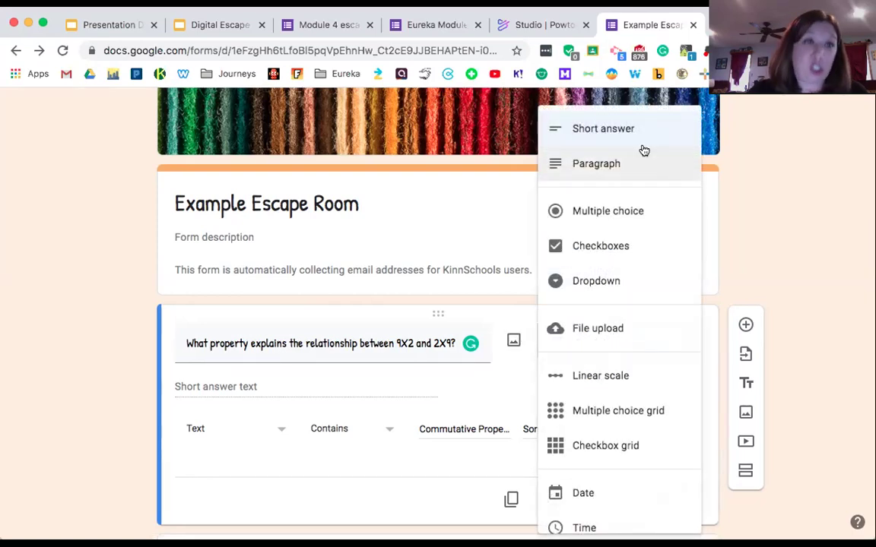
left_click(621, 131)
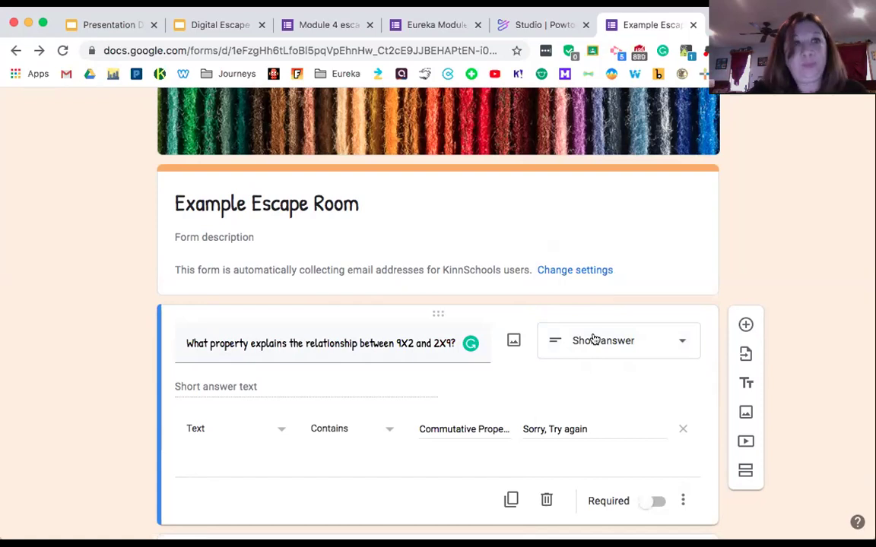
scroll(593, 339, "down", 1)
left_click(624, 315)
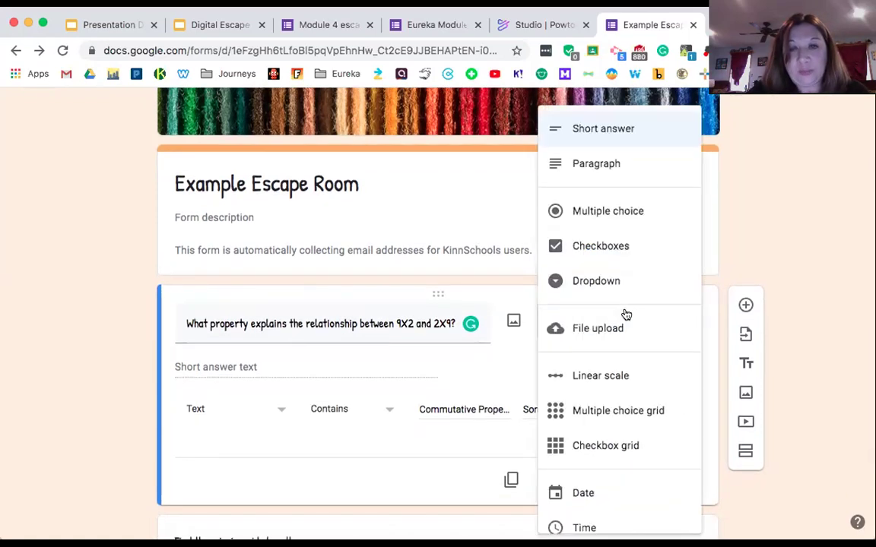
left_click(594, 133)
Step: Make the first question required and check its extra options menu
scroll(477, 454, "down", 1)
scroll(477, 454, "down", 3)
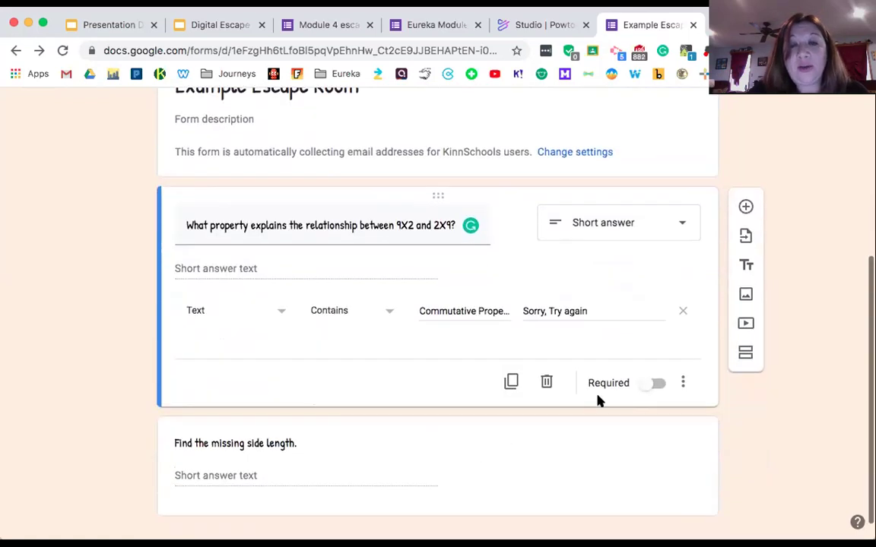
left_click(658, 384)
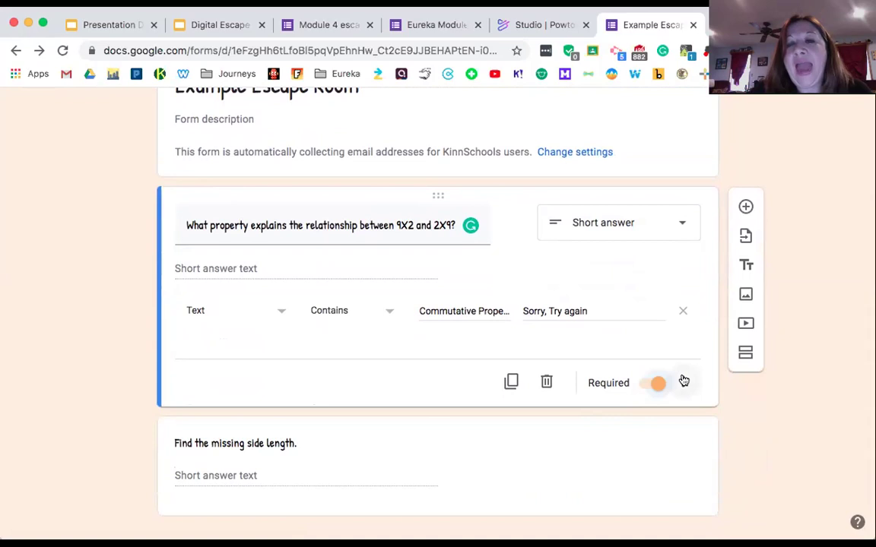
left_click(682, 381)
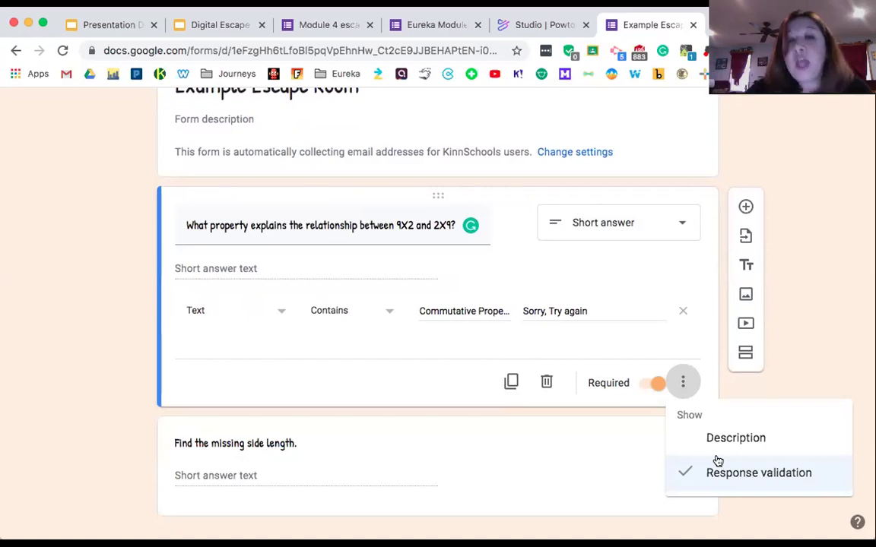
left_click(188, 336)
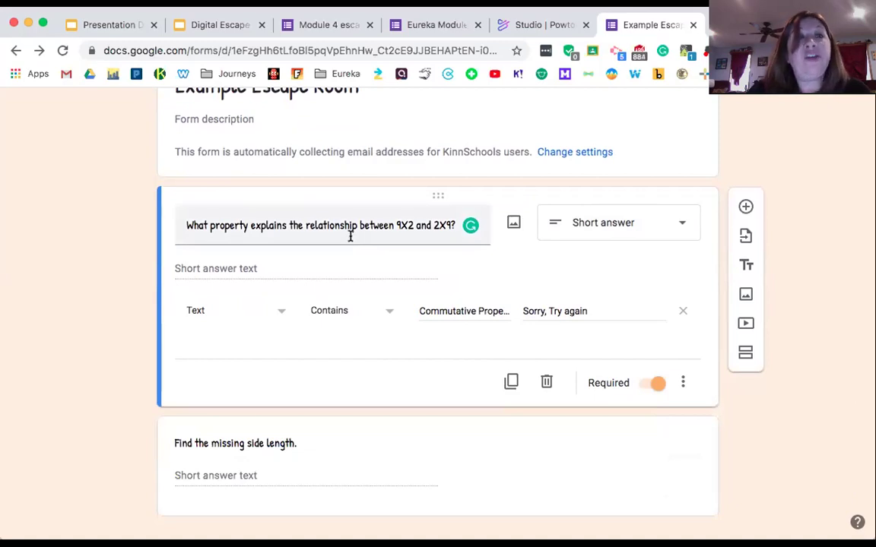
Step: Keep validation as Text contains 'Commutative Property' with error 'Sorry, Try again'
left_click(274, 310)
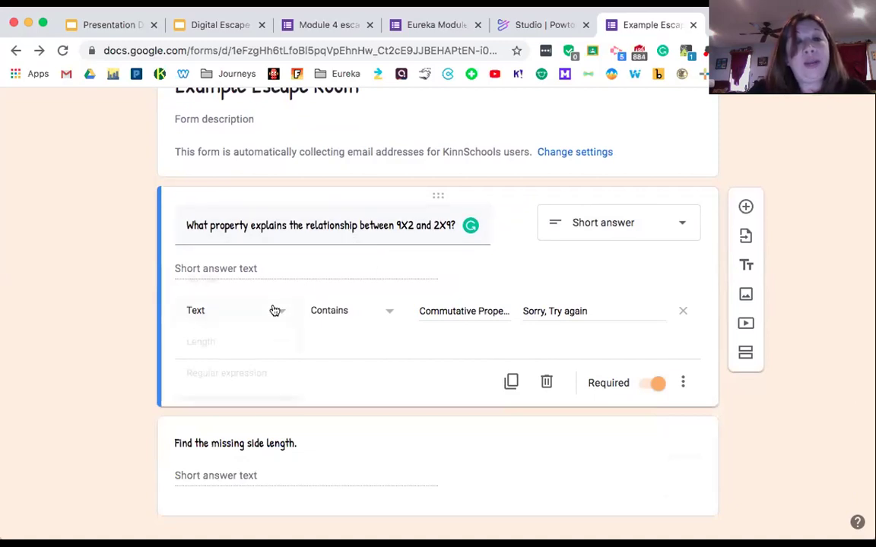
left_click(227, 312)
left_click(380, 312)
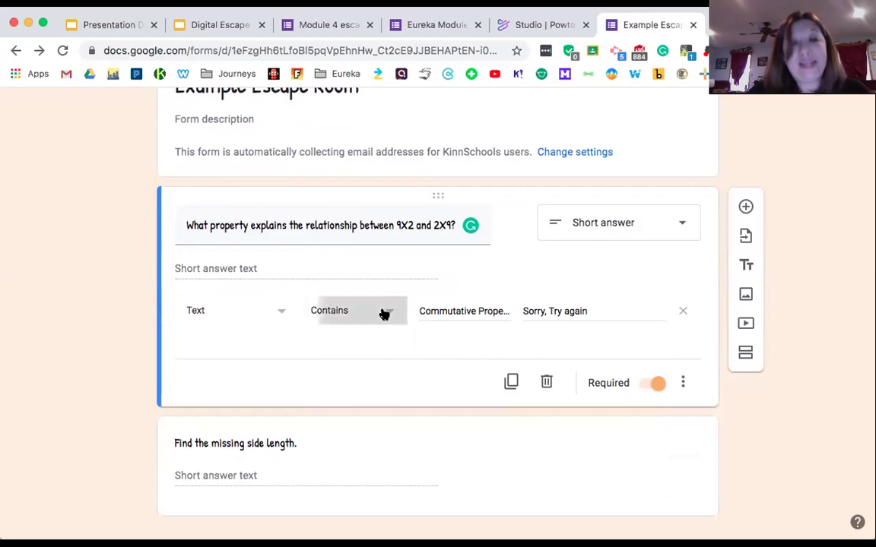
left_click(368, 316)
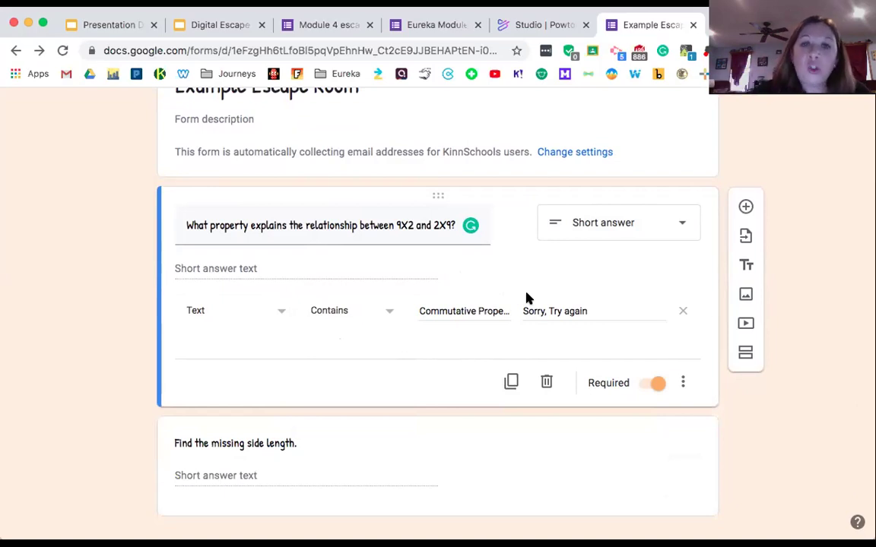
left_click(424, 308)
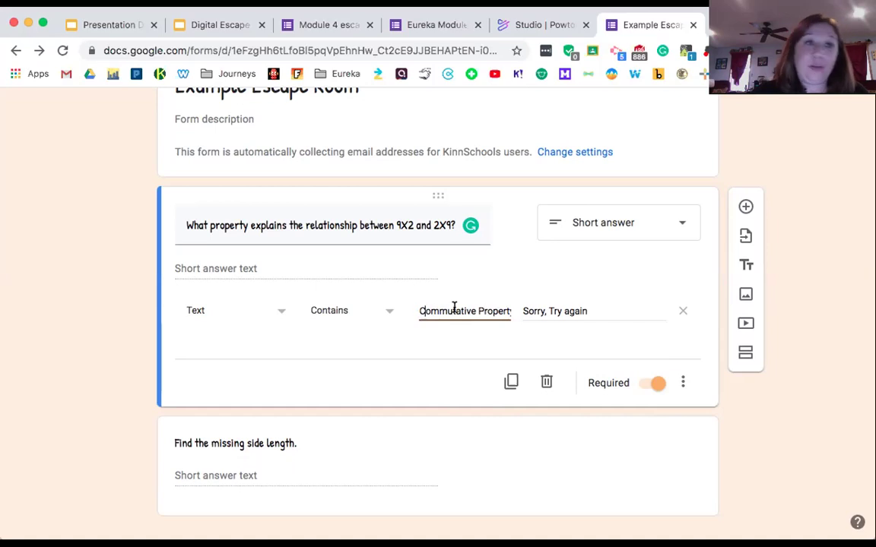
scroll(454, 308, "down", 1)
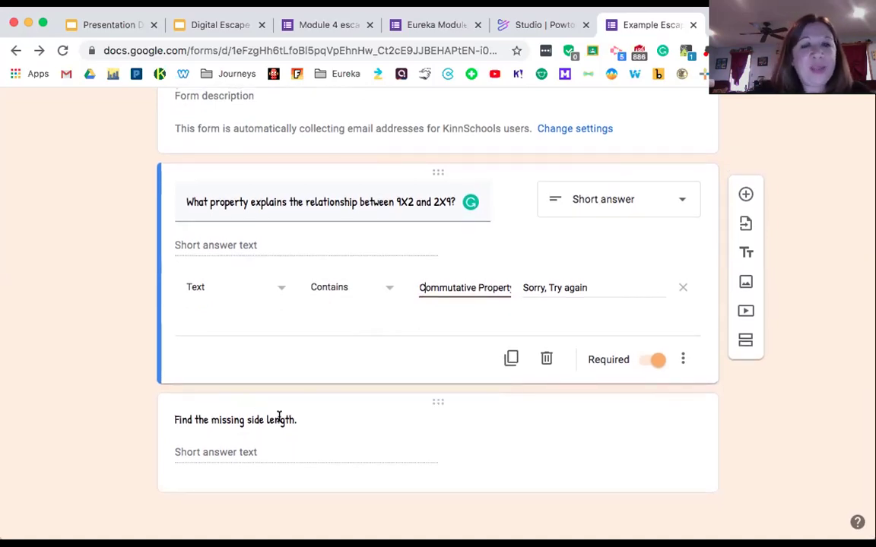
Step: Upload the rectangle screenshot (4 in side, area 20 sq in) to 'Find the missing side length.'
left_click(302, 418)
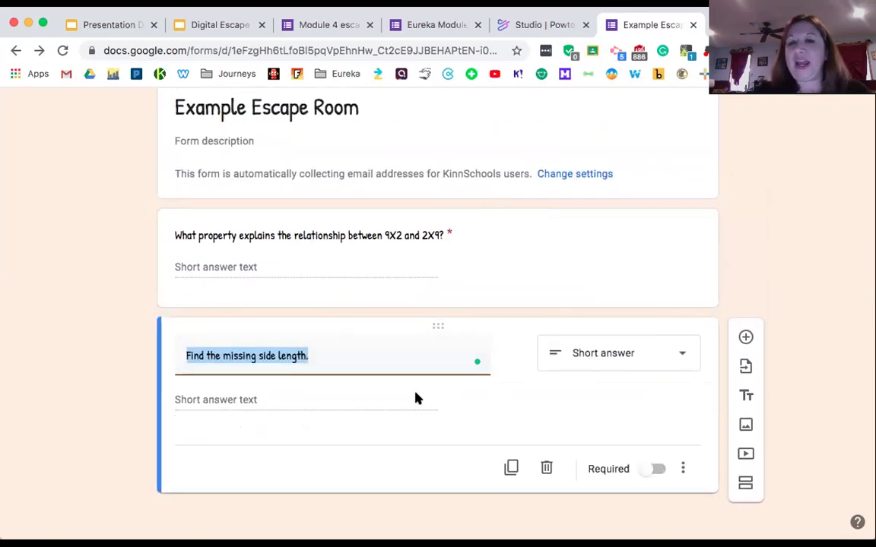
left_click(347, 356)
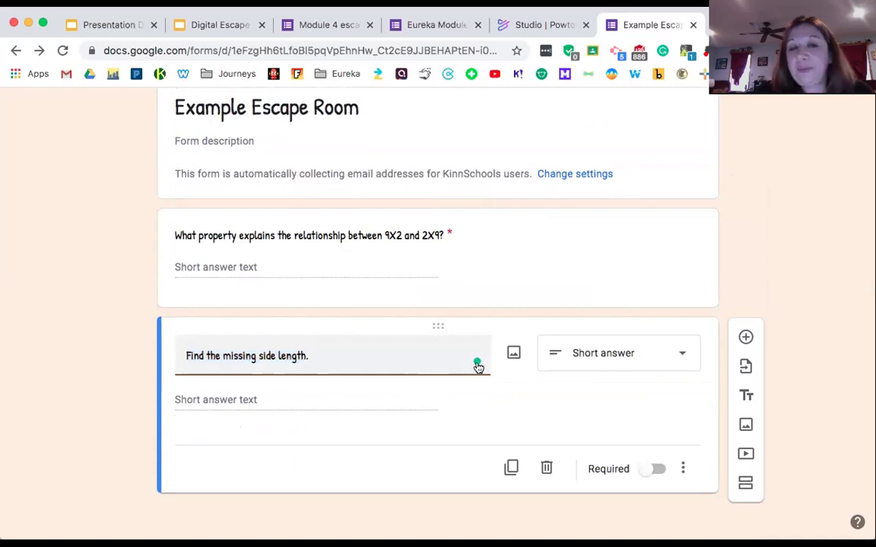
left_click(513, 354)
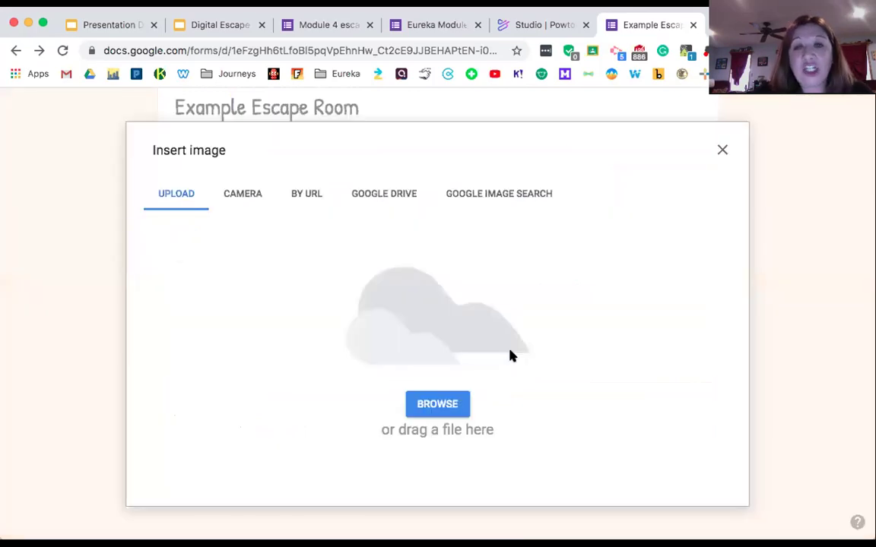
left_click(437, 407)
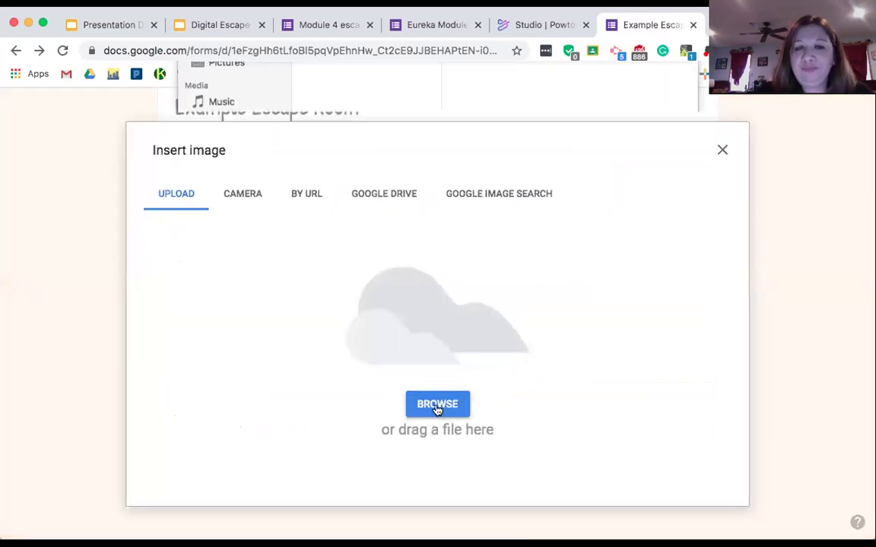
left_click(345, 201)
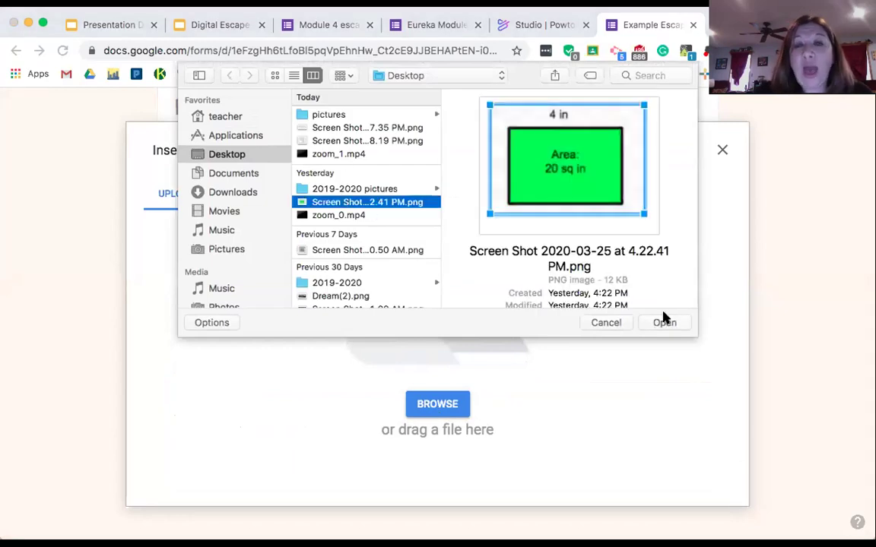
left_click(616, 322)
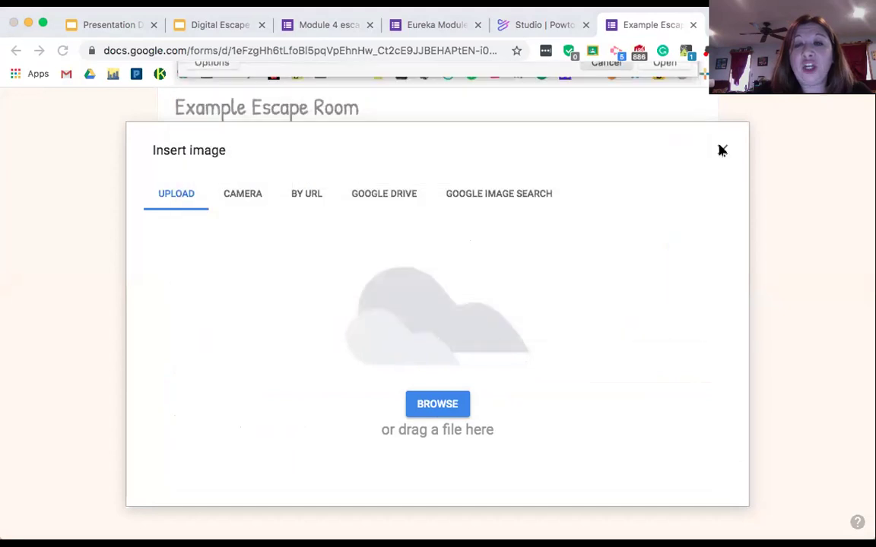
left_click(722, 149)
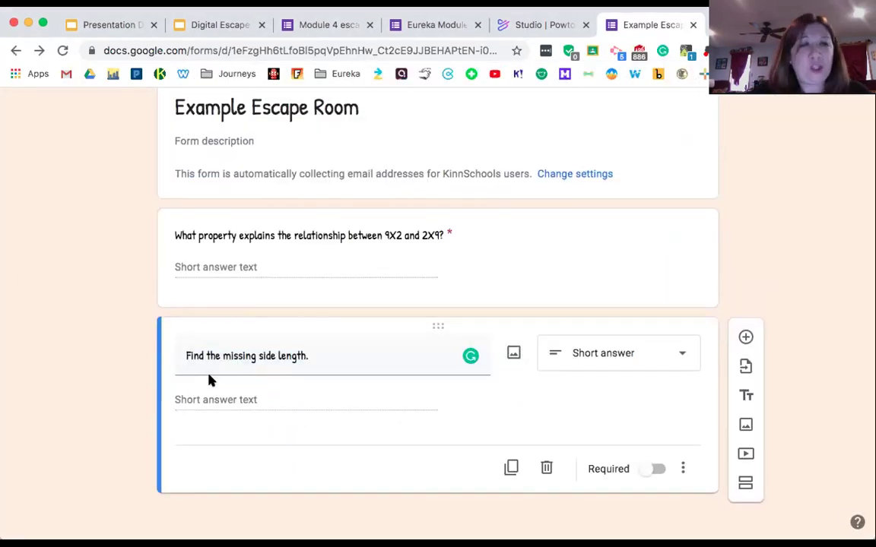
left_click(516, 352)
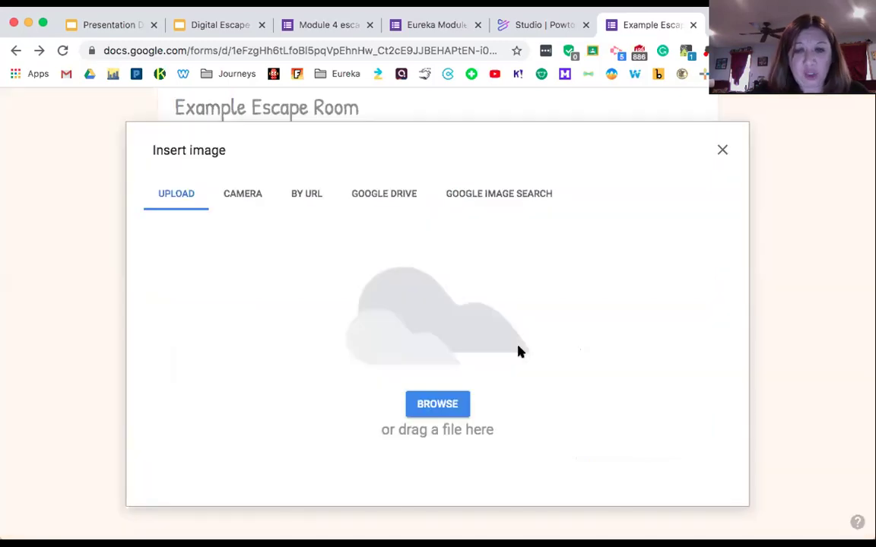
left_click(439, 404)
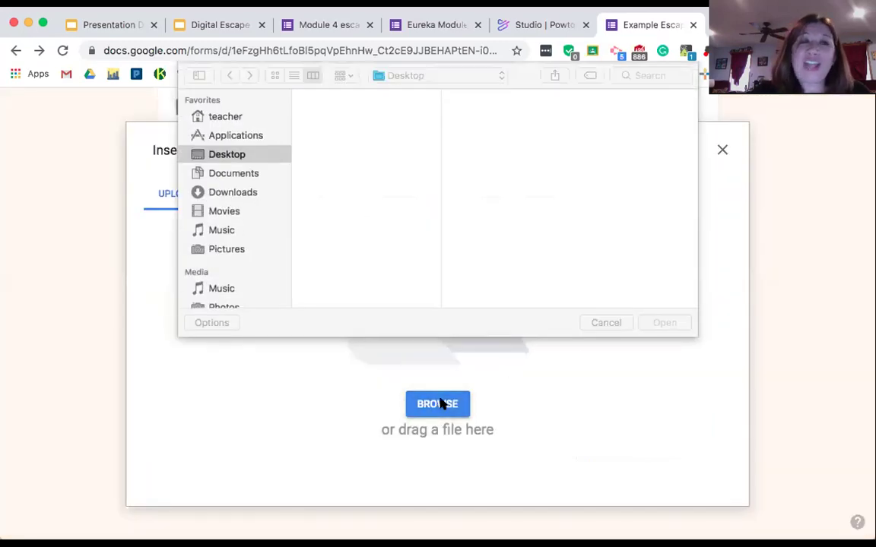
left_click(370, 204)
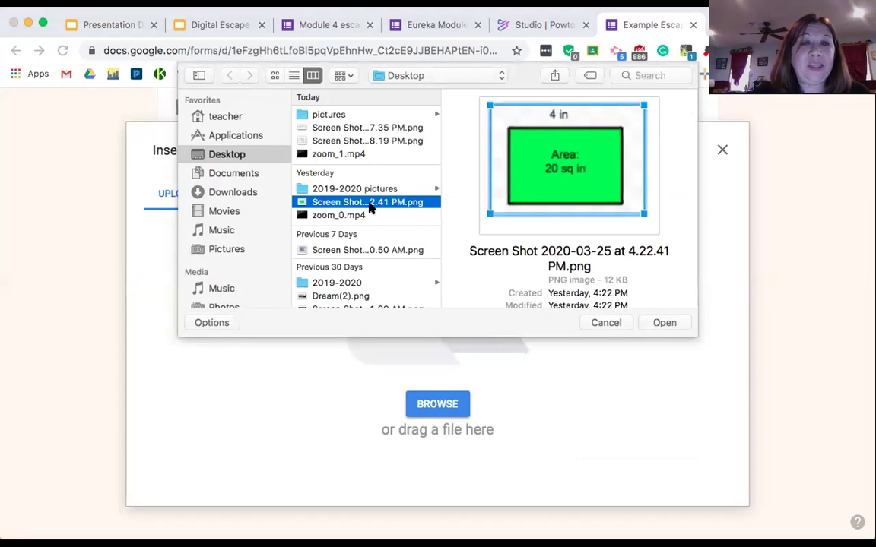
left_click(683, 320)
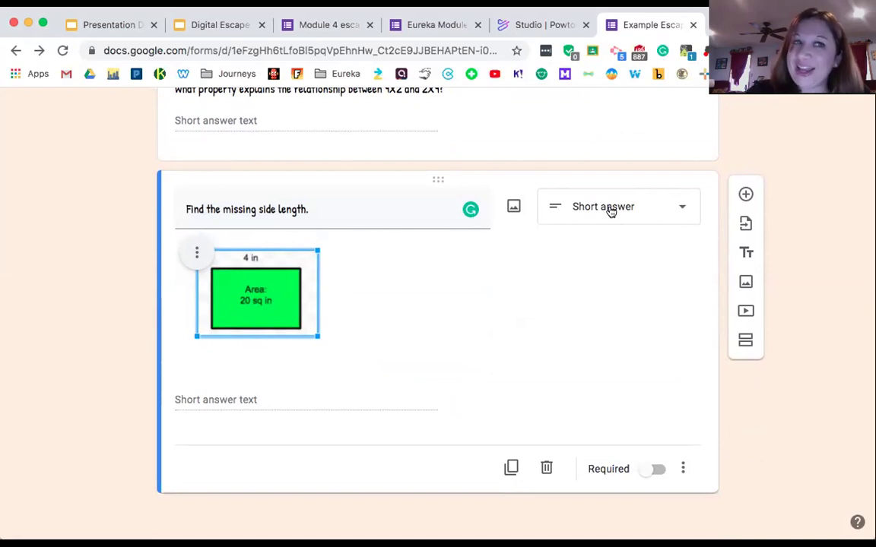
Step: Make the side-length question required, accepting only text containing '5 in', else 'Sorry, try again!'
left_click(658, 471)
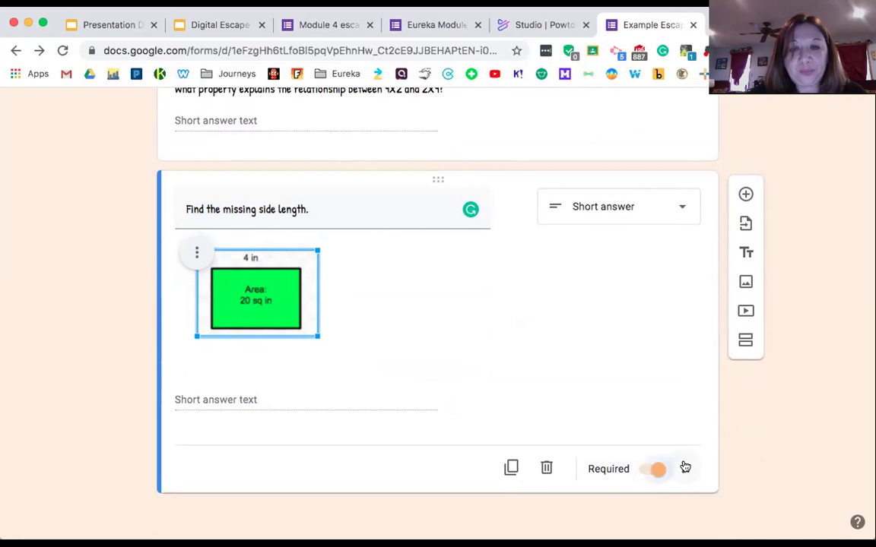
left_click(684, 466)
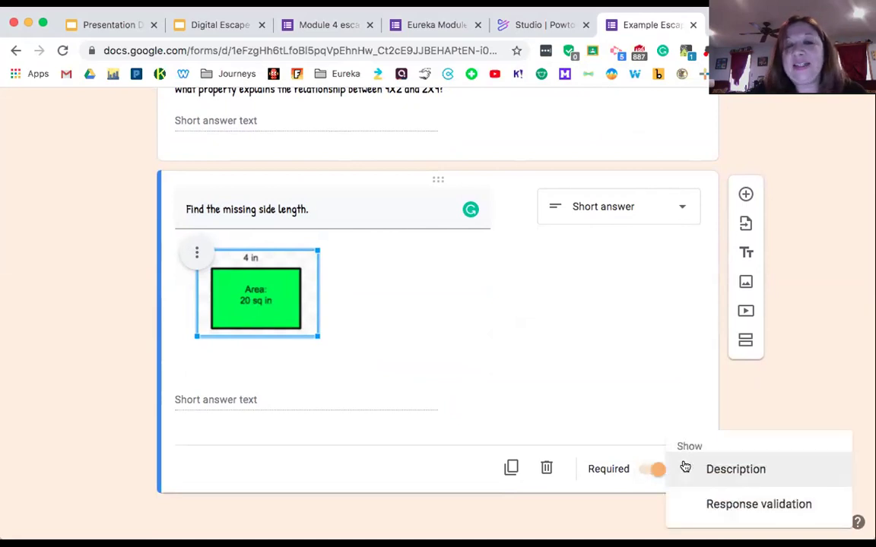
left_click(710, 502)
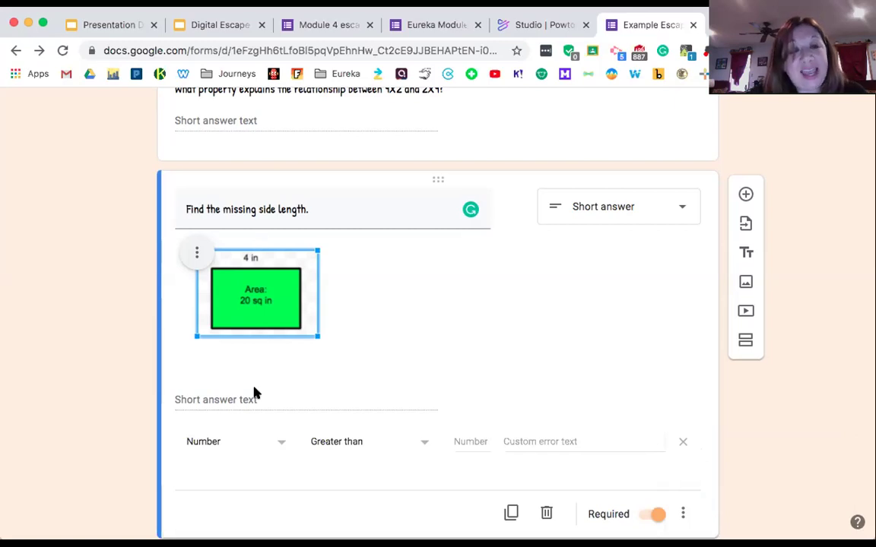
left_click(274, 445)
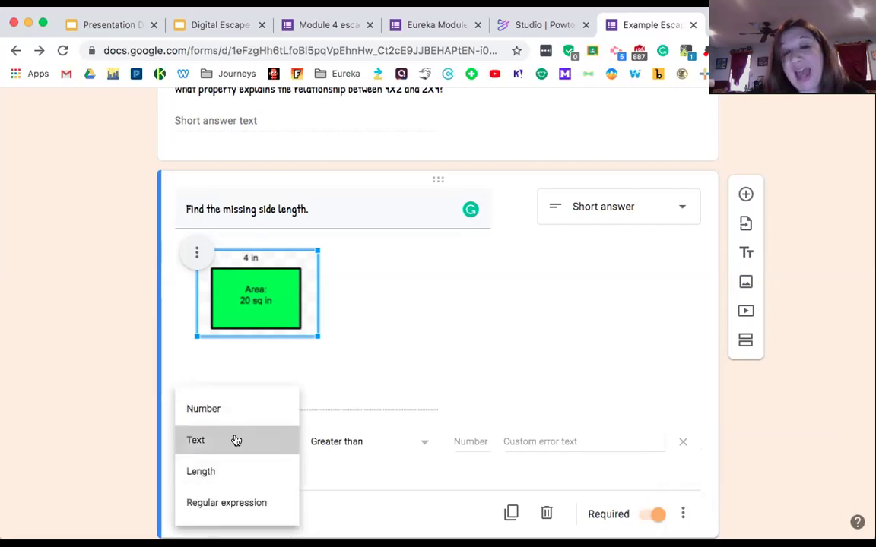
left_click(235, 440)
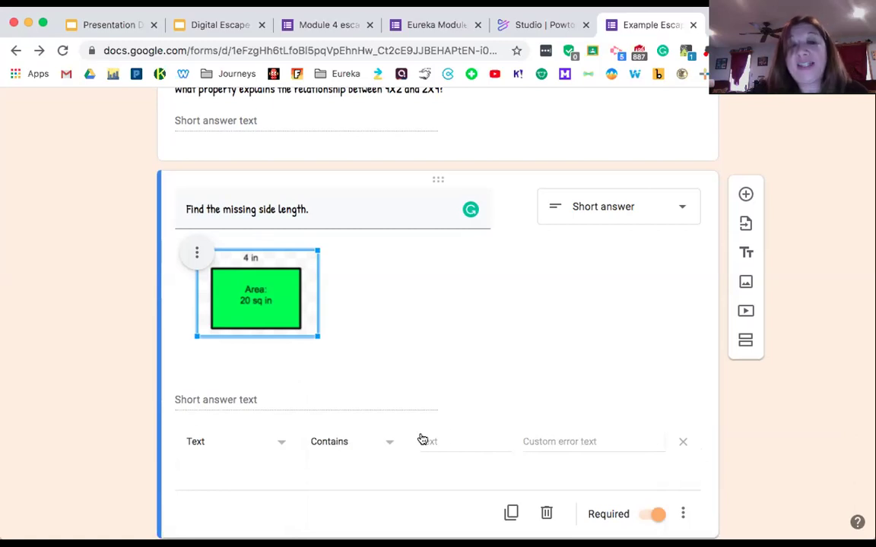
left_click(457, 440)
type("5 in")
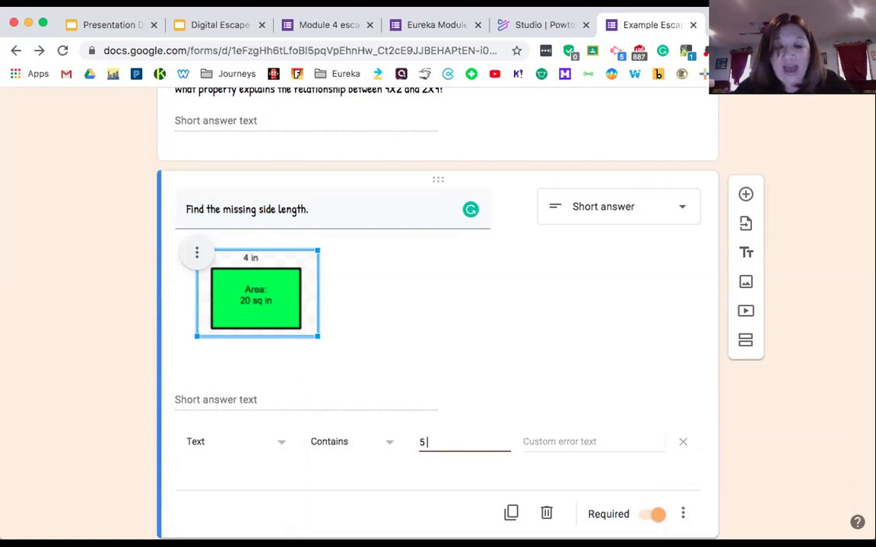
left_click(526, 440)
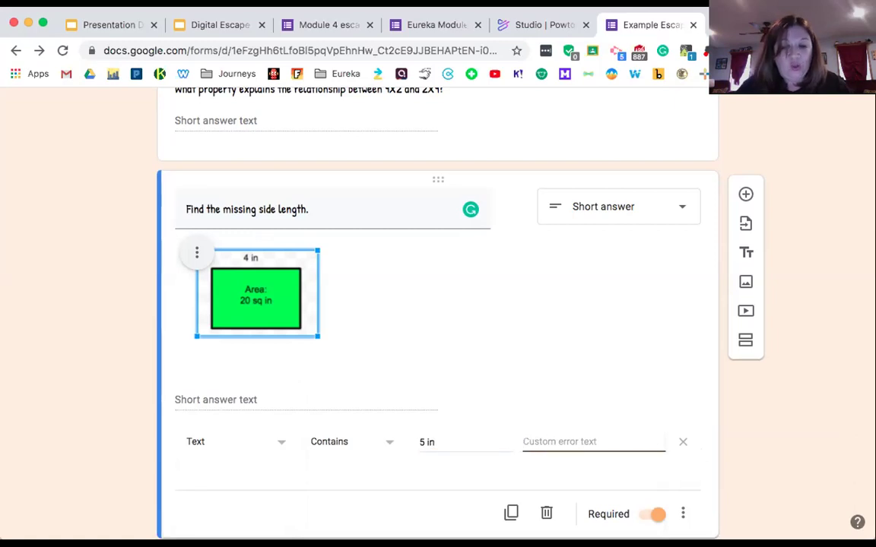
type("Sorry, tr")
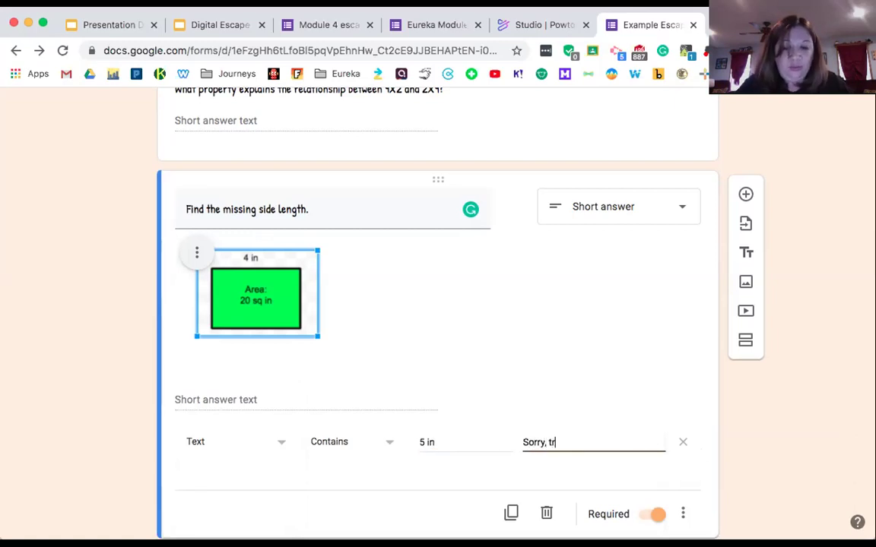
type("y again!")
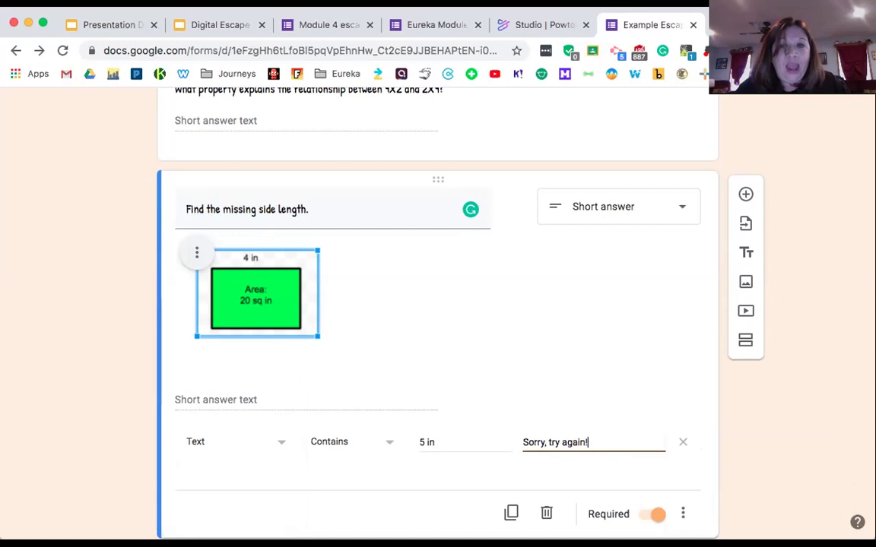
Step: Append 'Hint: Don't forget your label!' to the question title
triple_click(319, 206)
left_click(319, 205)
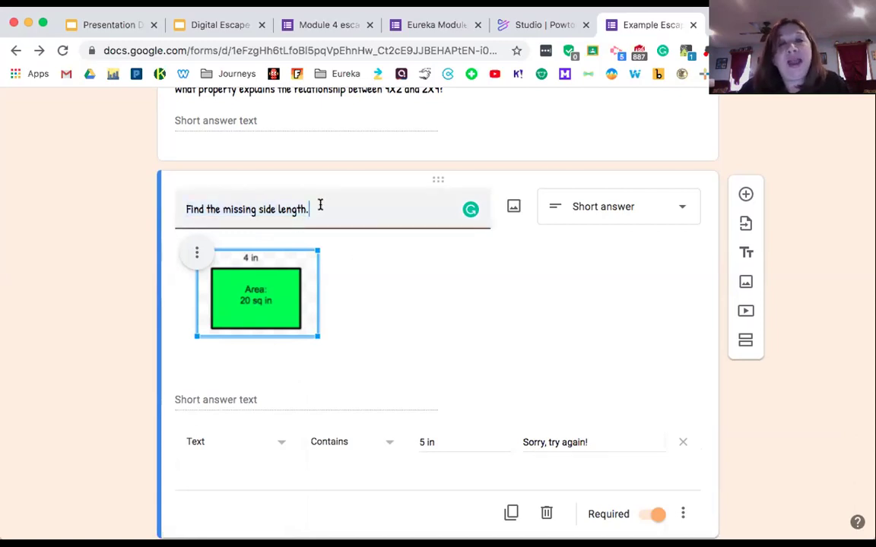
type("Hint: D")
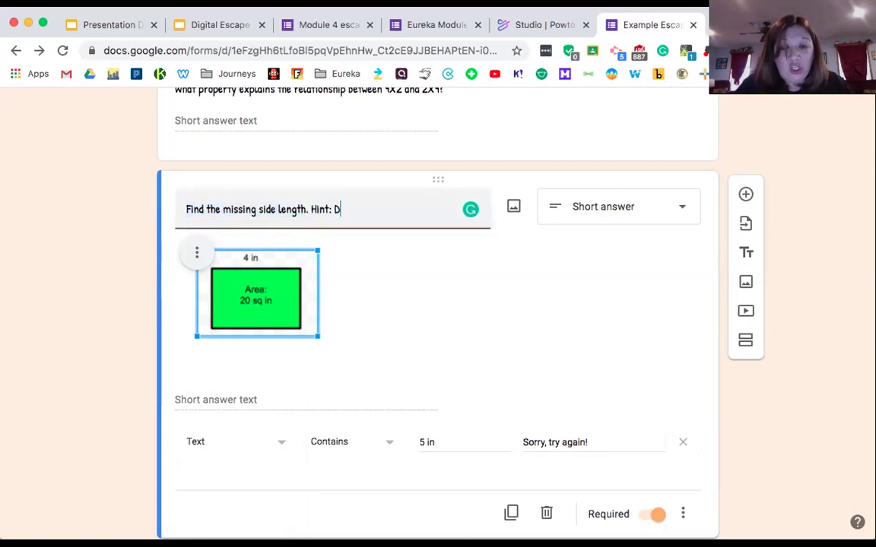
type("on't forget your label!")
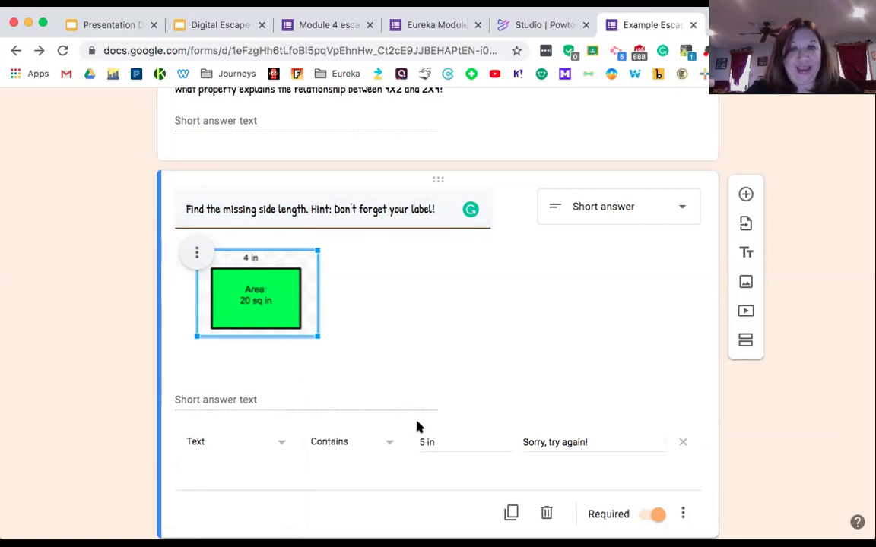
scroll(417, 424, "down", 1)
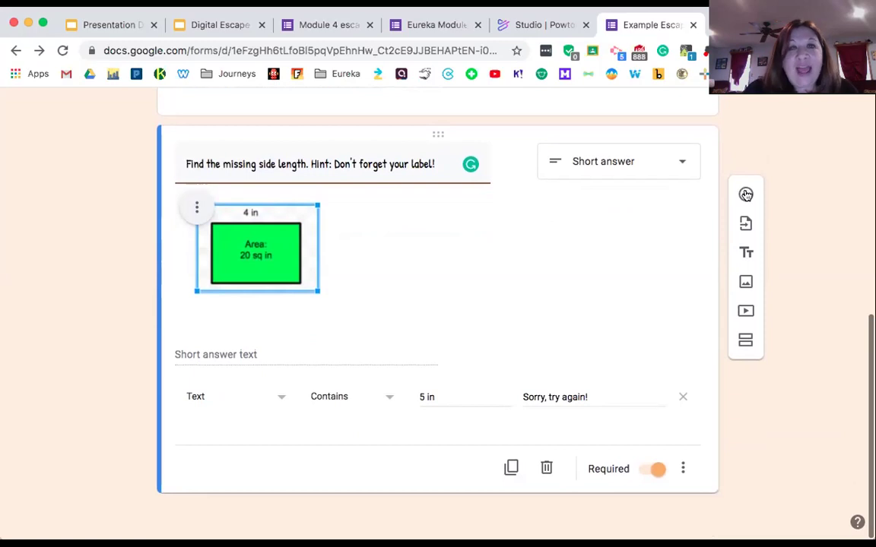
Step: Add a new question titled 'Find the area of the shaded figure.' using the exit ticket's wording
left_click(745, 195)
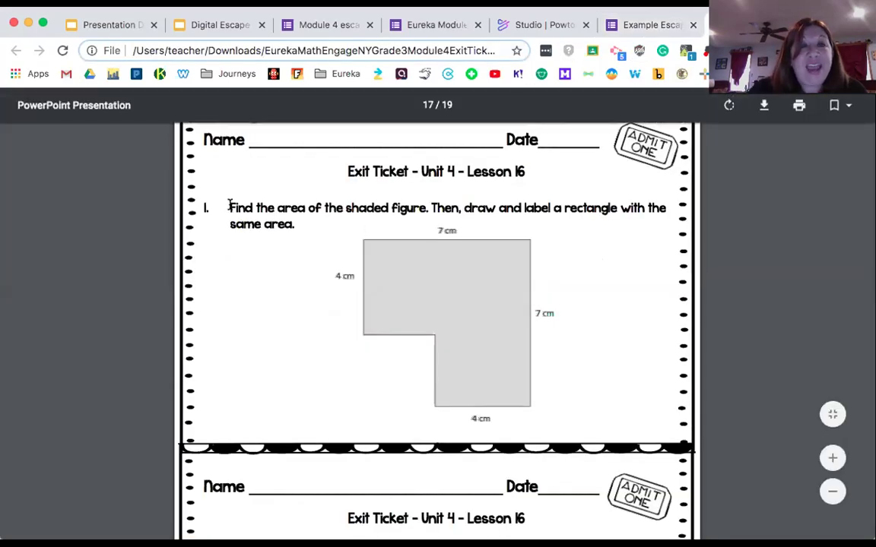
left_click_drag(229, 205, 430, 205)
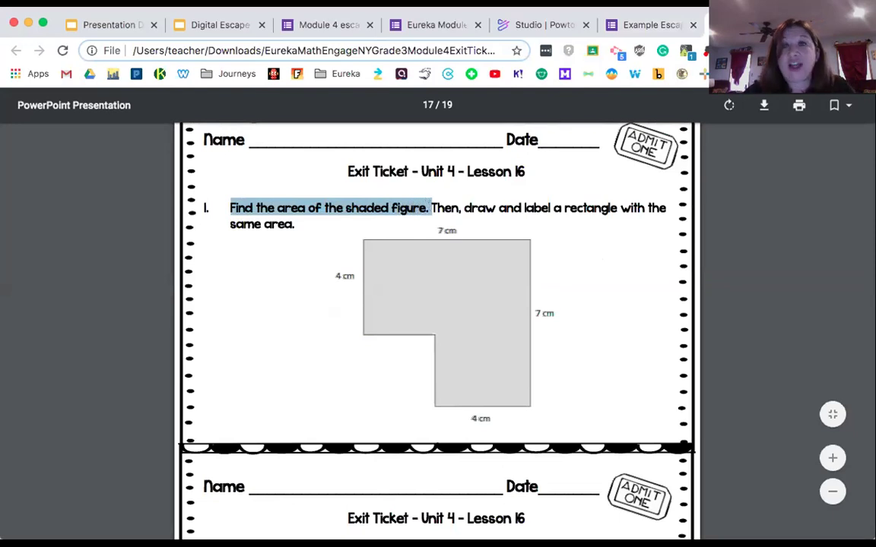
left_click(622, 26)
left_click(232, 337)
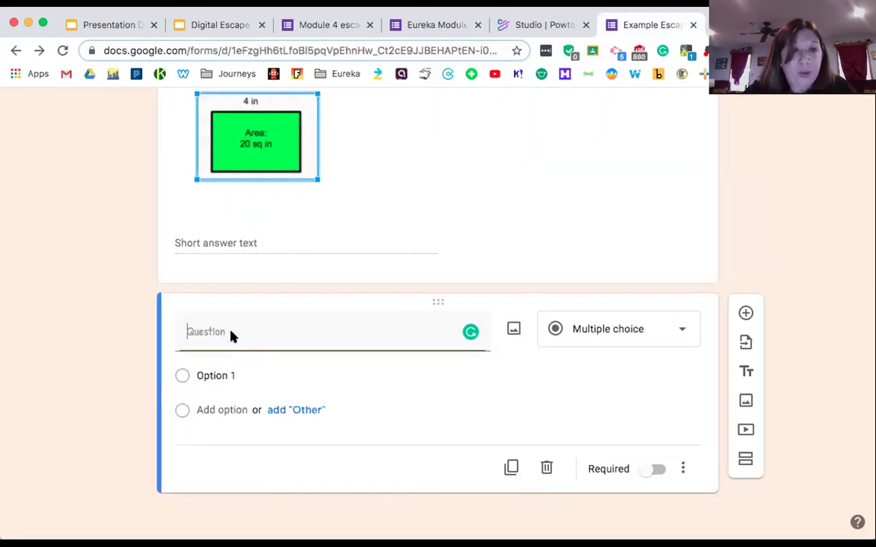
type("Commutative Property")
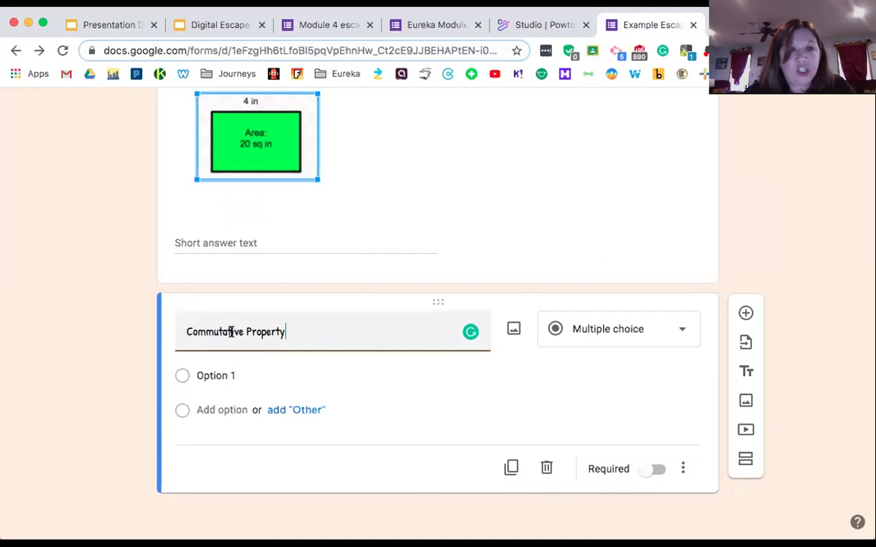
triple_click(177, 335)
type("Find the ")
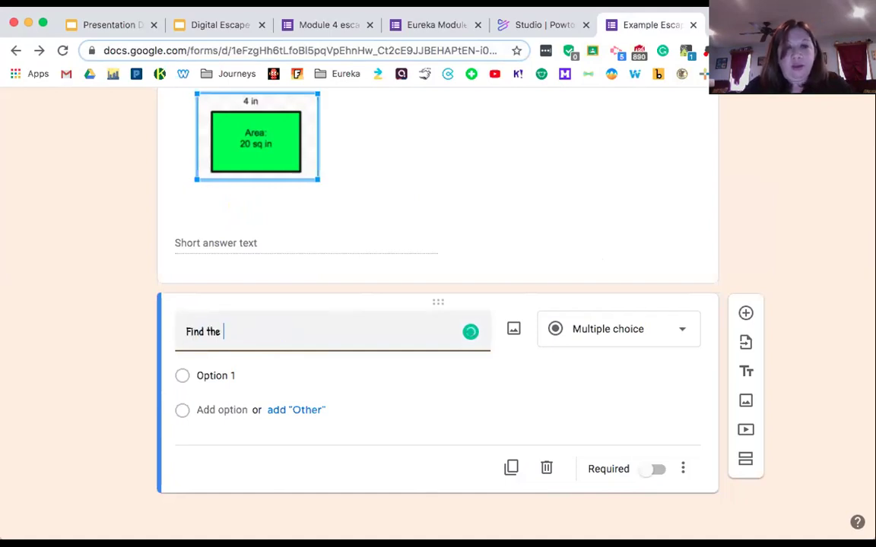
type("area ")
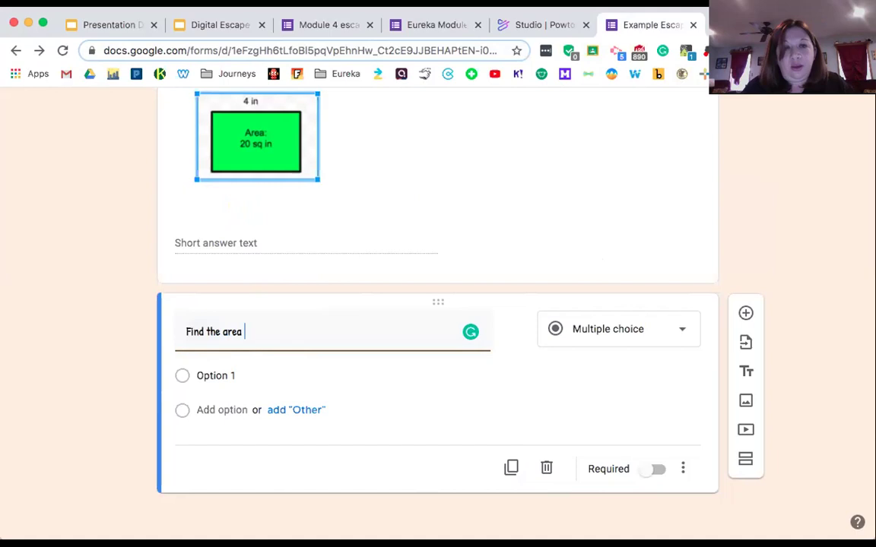
type("of the")
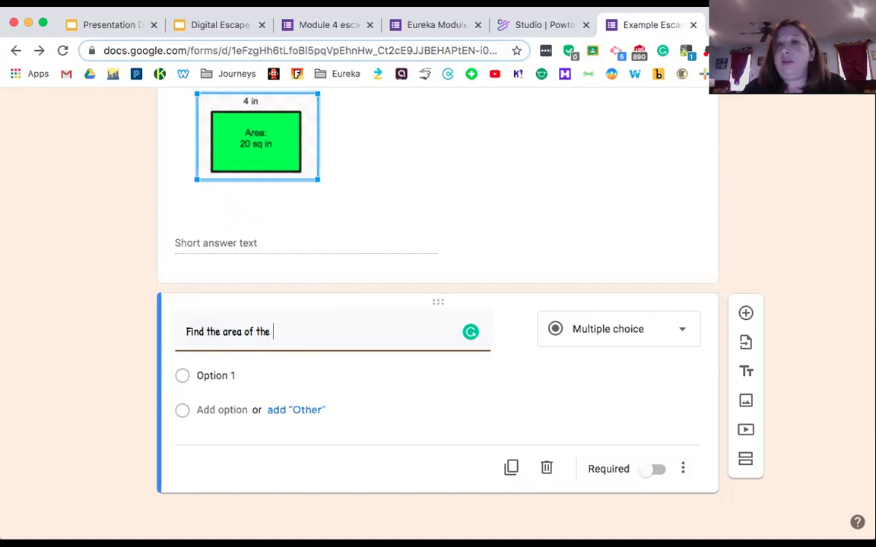
key("ctrl+Tab")
left_click(635, 25)
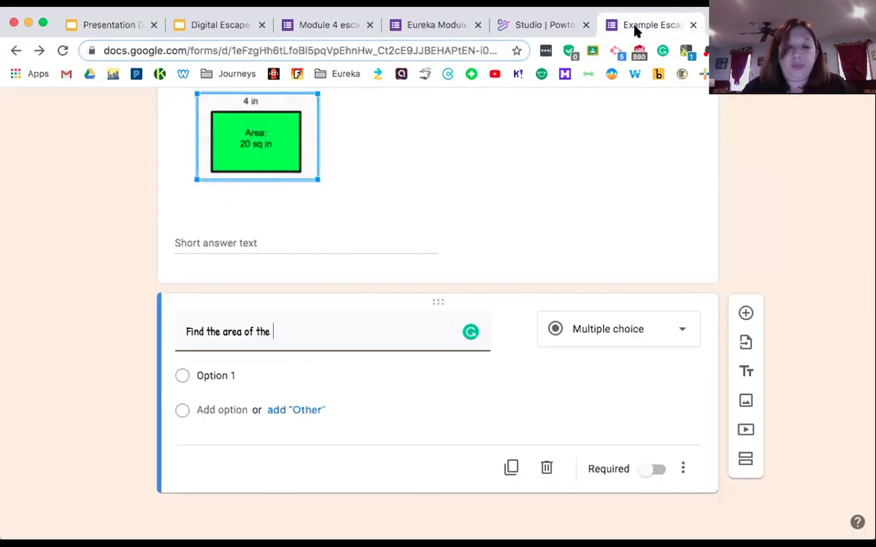
type("shaded figut")
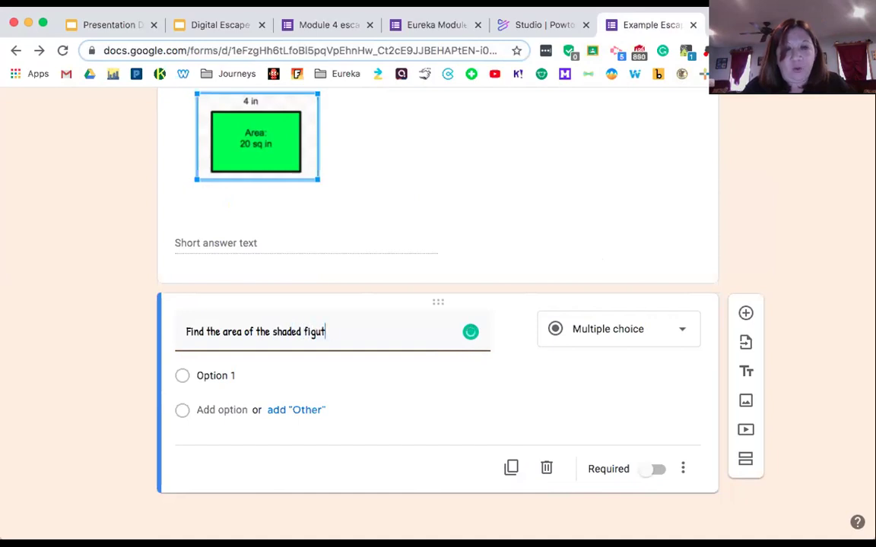
key("BackSpace")
type("re.")
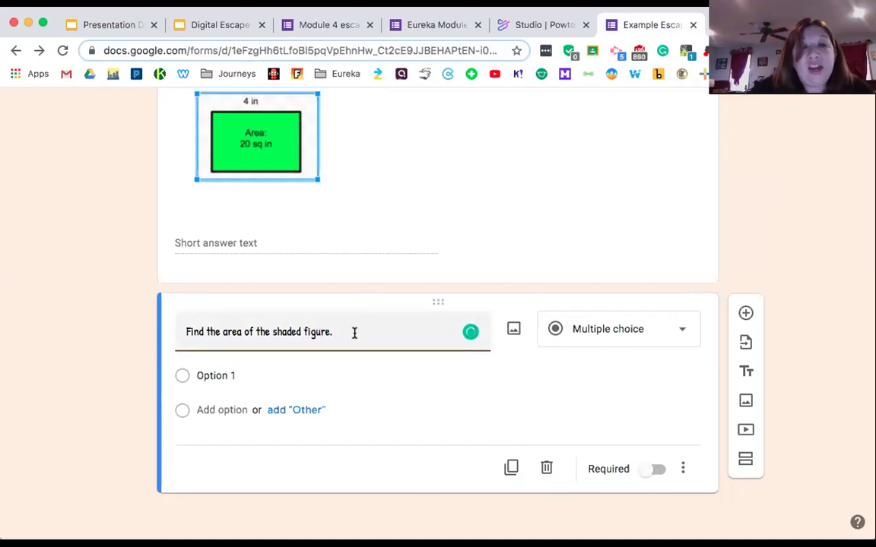
Step: Screenshot the L-shaped shaded figure (7 cm, 4 cm) on page 17 of the exit ticket PDF
left_click(760, 24)
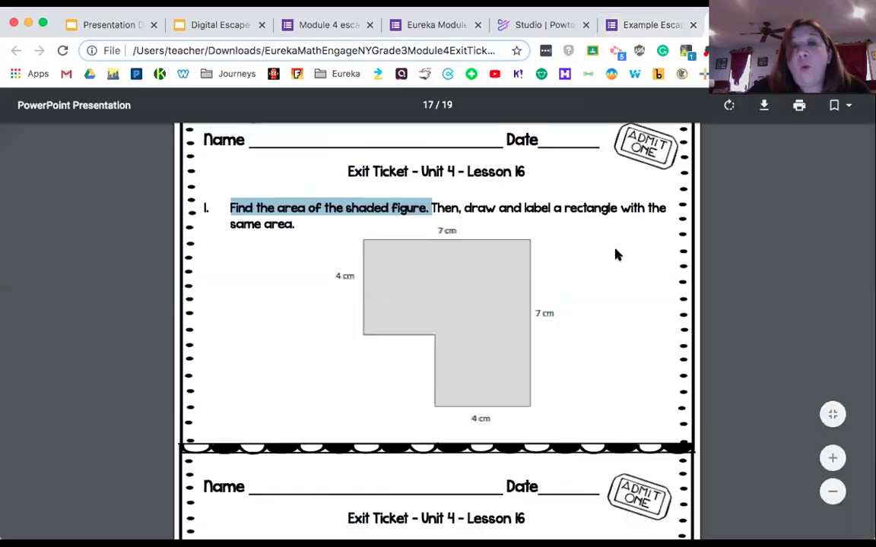
left_click(329, 242)
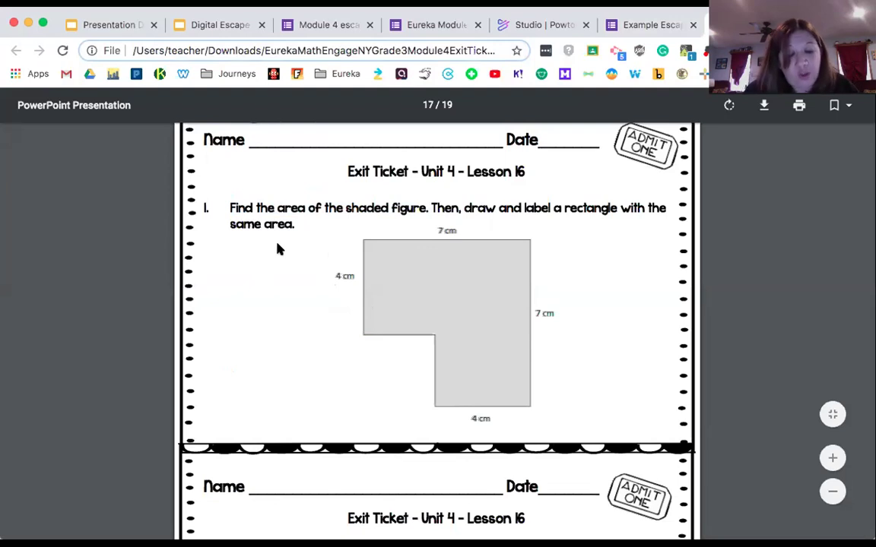
key("super+shift+4")
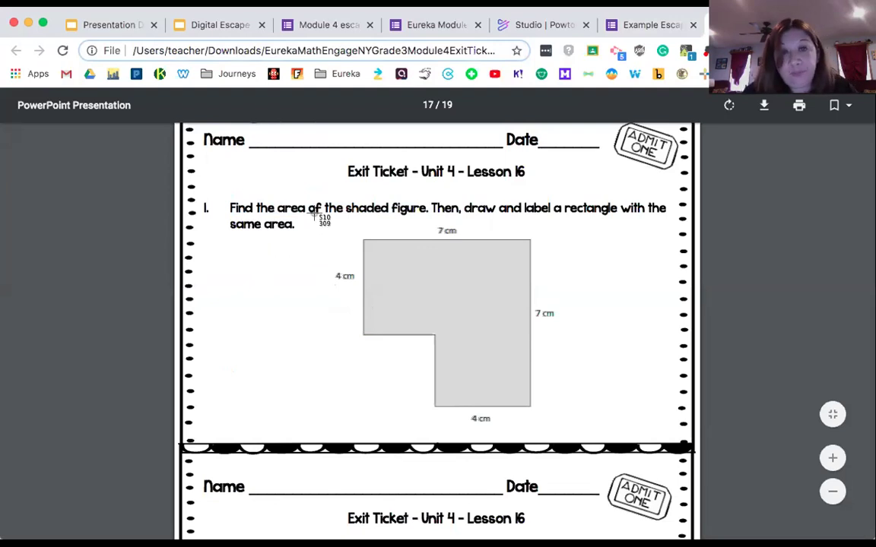
key("Escape")
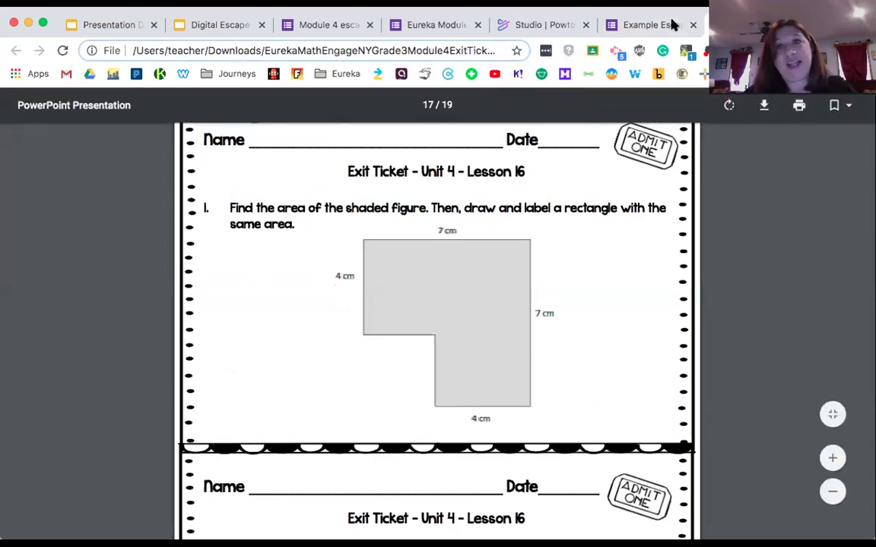
Step: Insert the L-shaped figure screenshot into the shaded-figure question
left_click(624, 25)
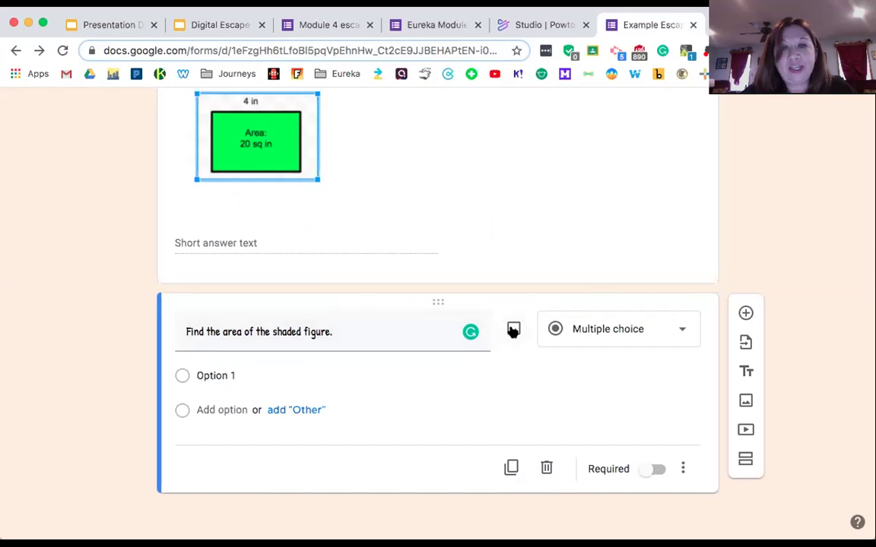
left_click(513, 331)
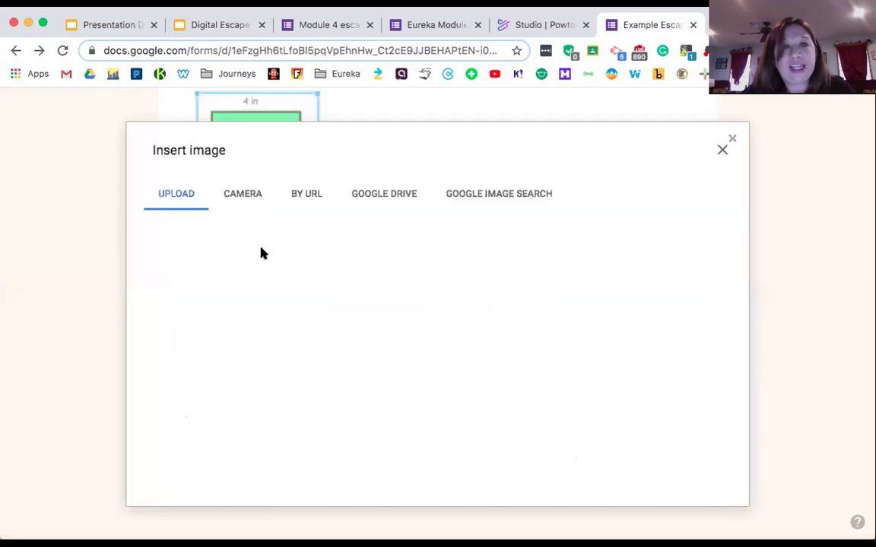
left_click(434, 406)
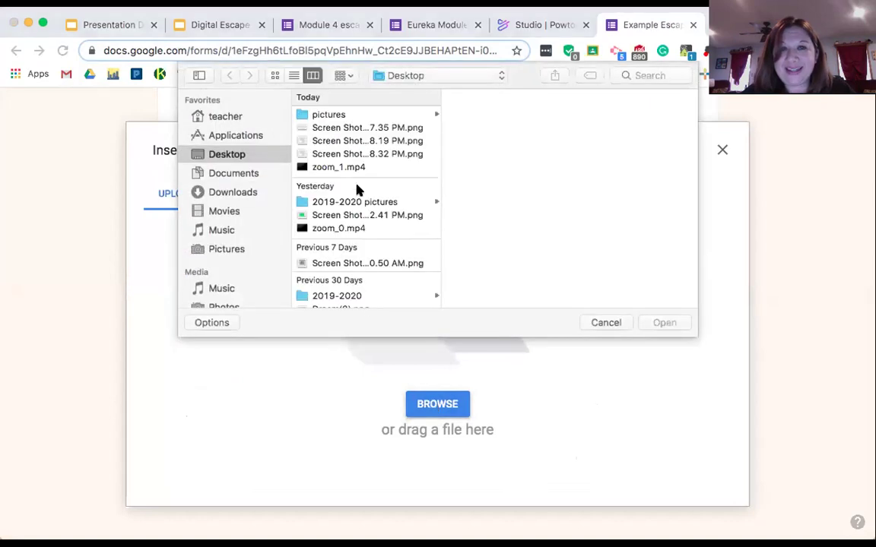
left_click(346, 128)
left_click(349, 141)
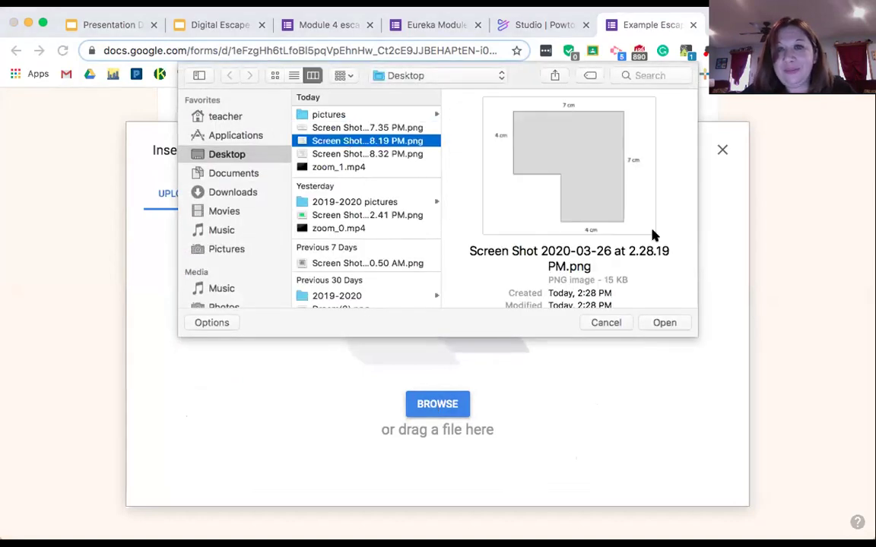
left_click(674, 322)
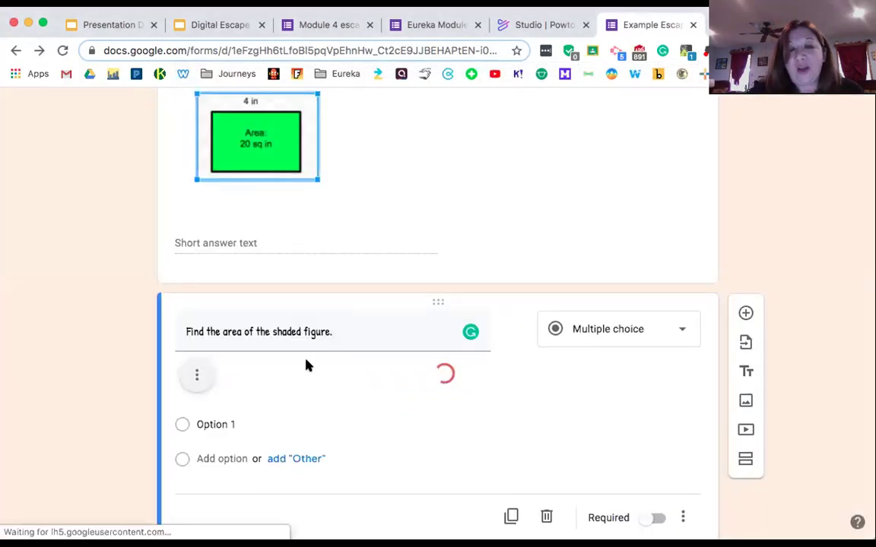
left_click(673, 329)
Step: Make the shaded-figure question a required short answer
left_click(636, 131)
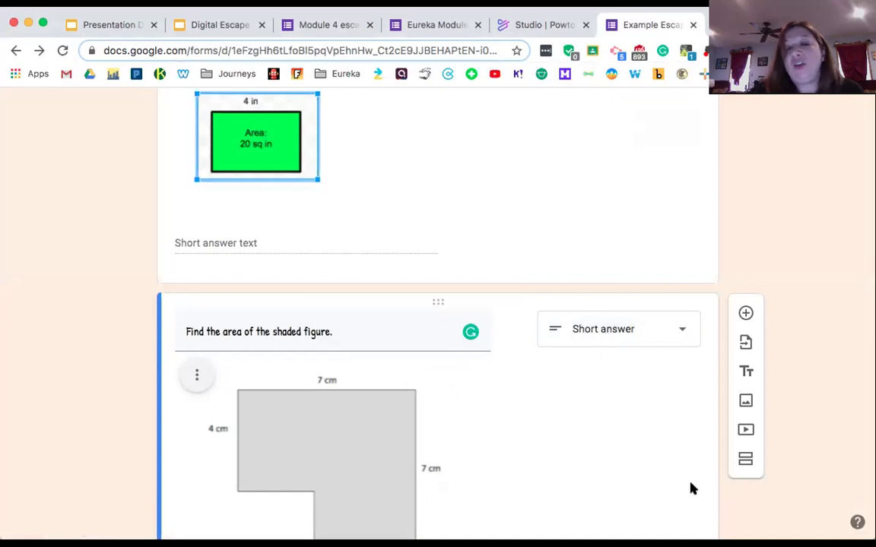
scroll(688, 485, "down", 3)
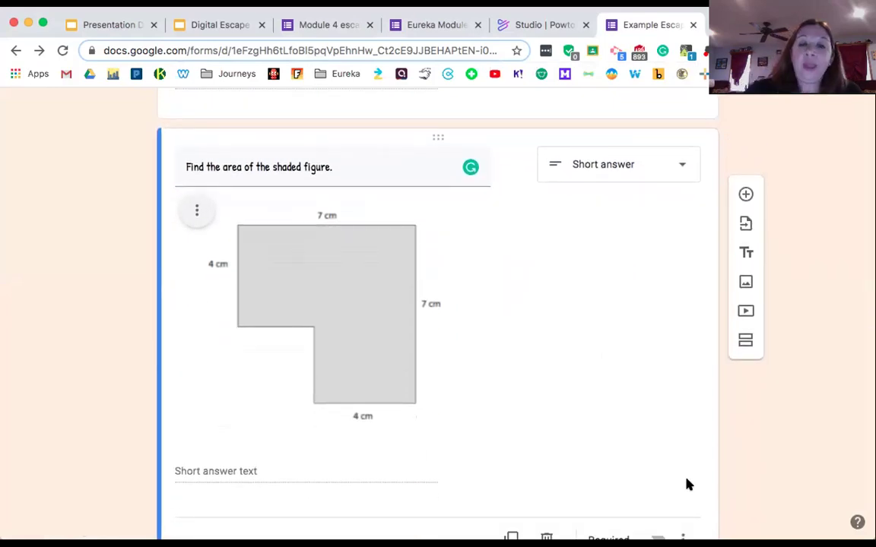
scroll(688, 484, "down", 2)
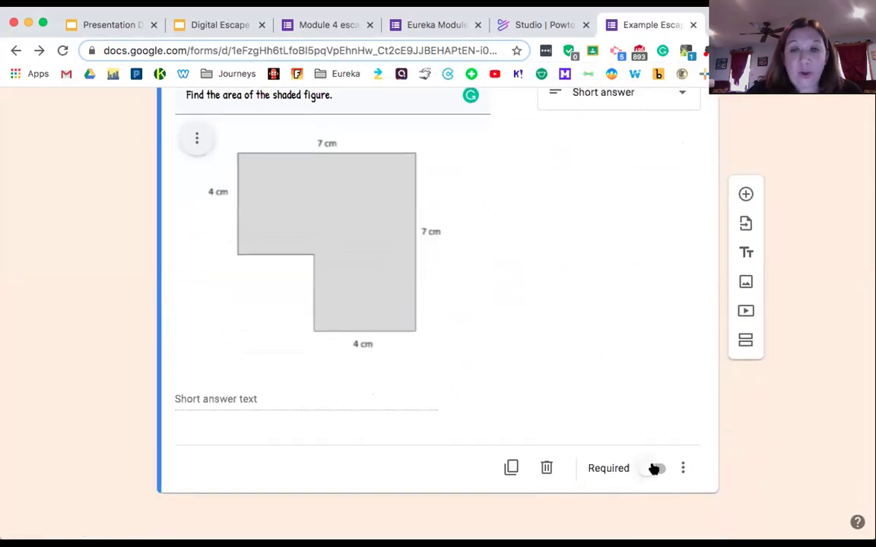
left_click(654, 469)
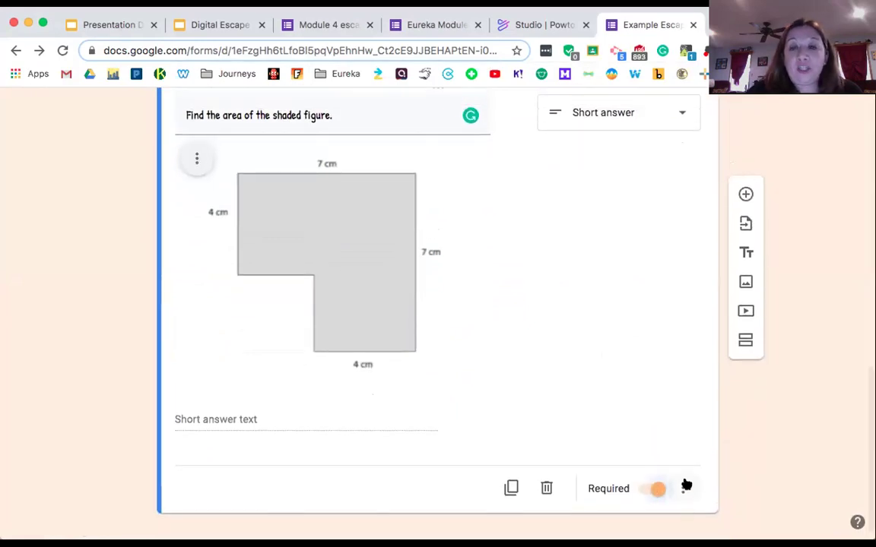
Step: Validate its answer as text containing '40 square cm', with the message 'Sorry try again'
left_click(686, 486)
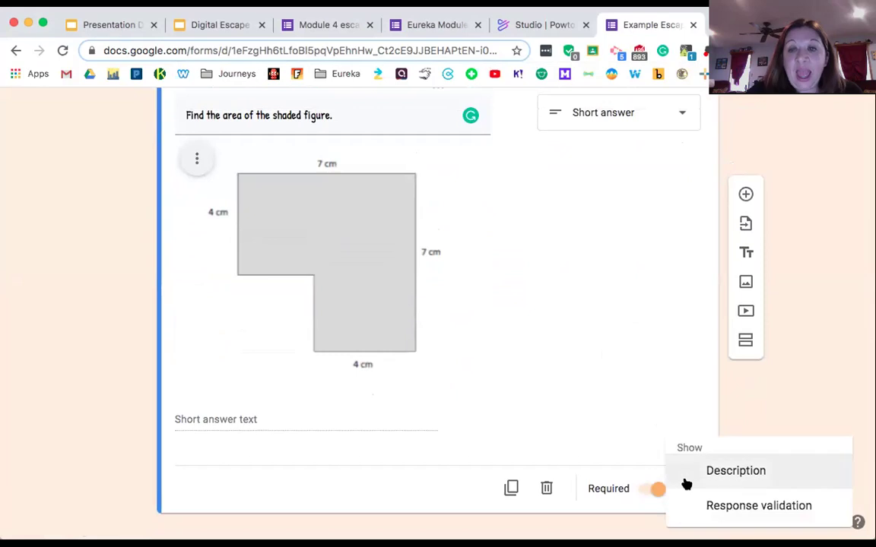
left_click(722, 504)
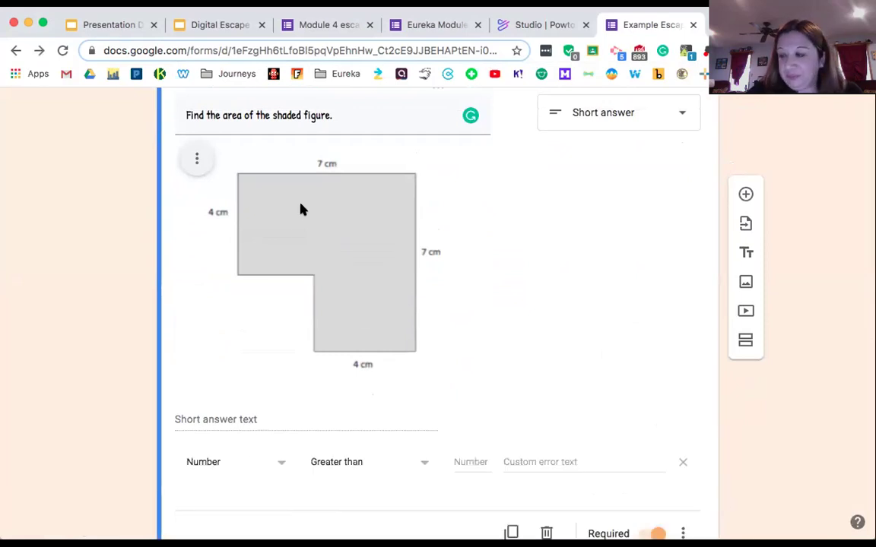
scroll(287, 244, "down", 2)
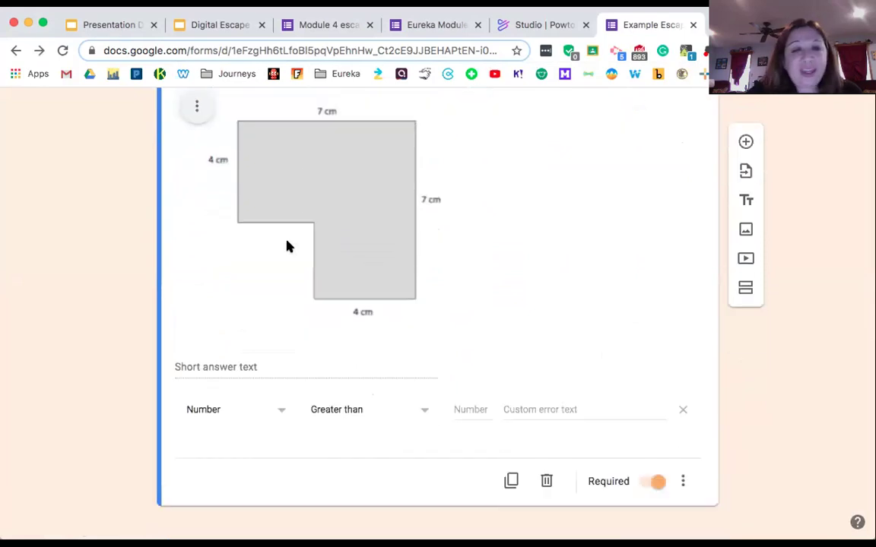
left_click(279, 394)
left_click(260, 446)
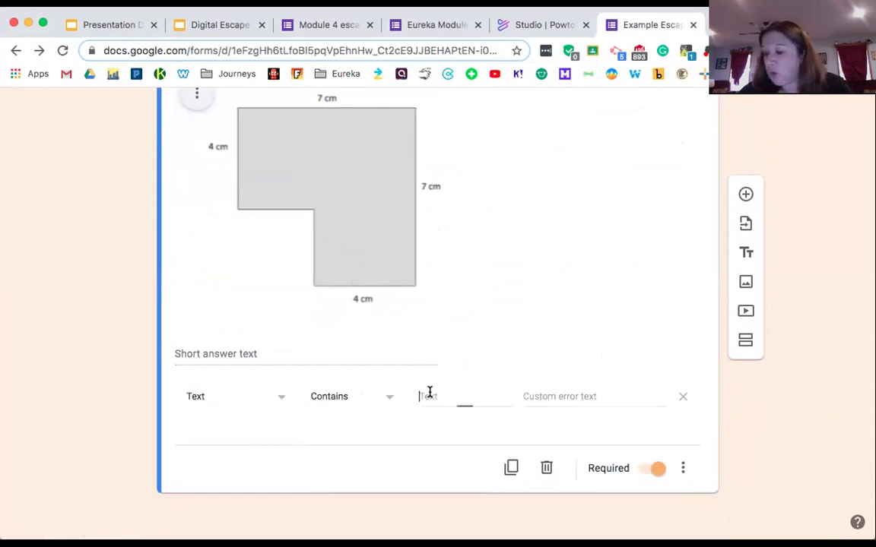
type("40")
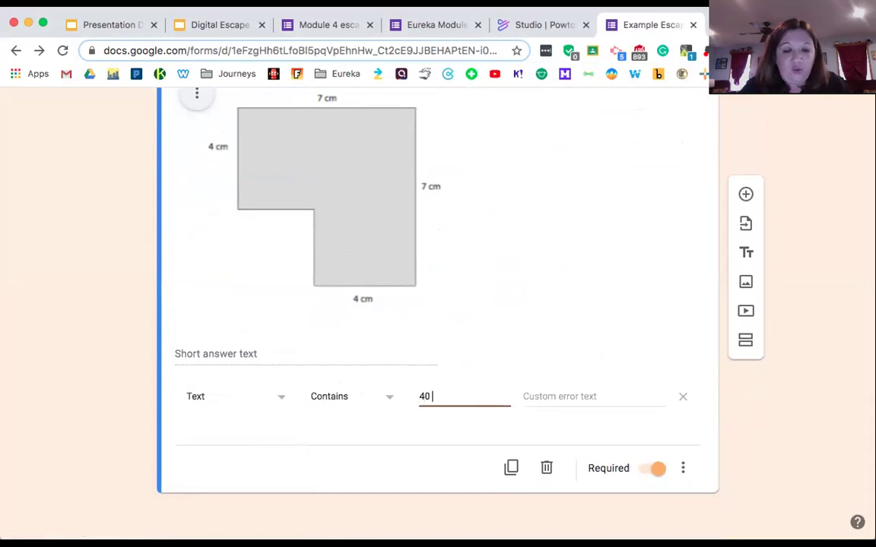
type(" square cm")
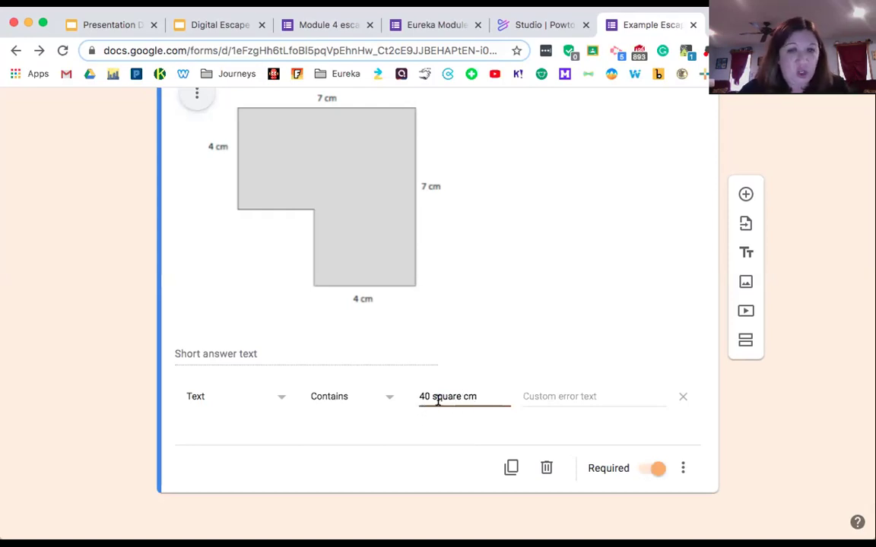
left_click(552, 394)
type("So")
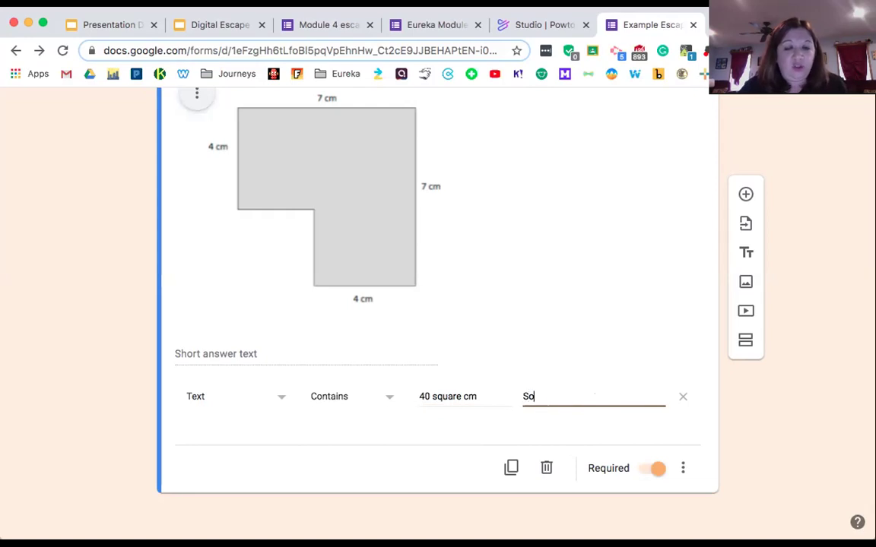
type("rry try a")
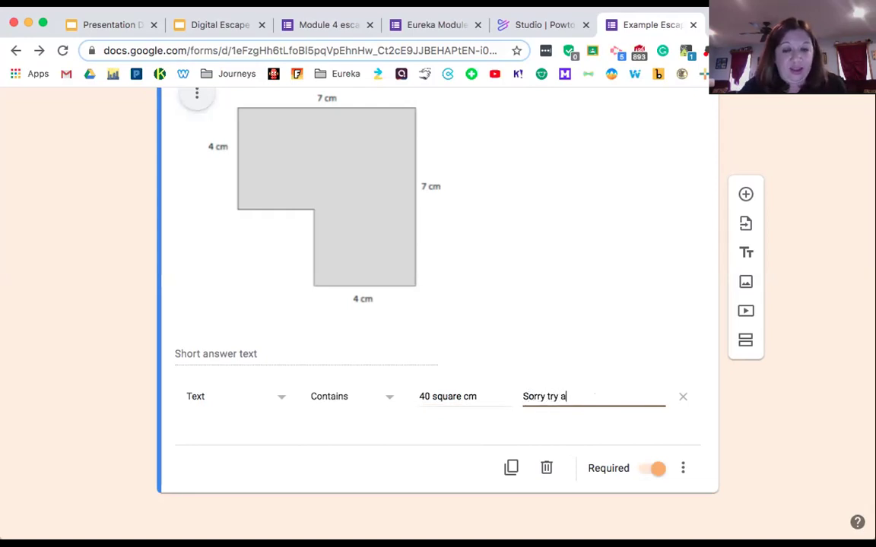
type("gain")
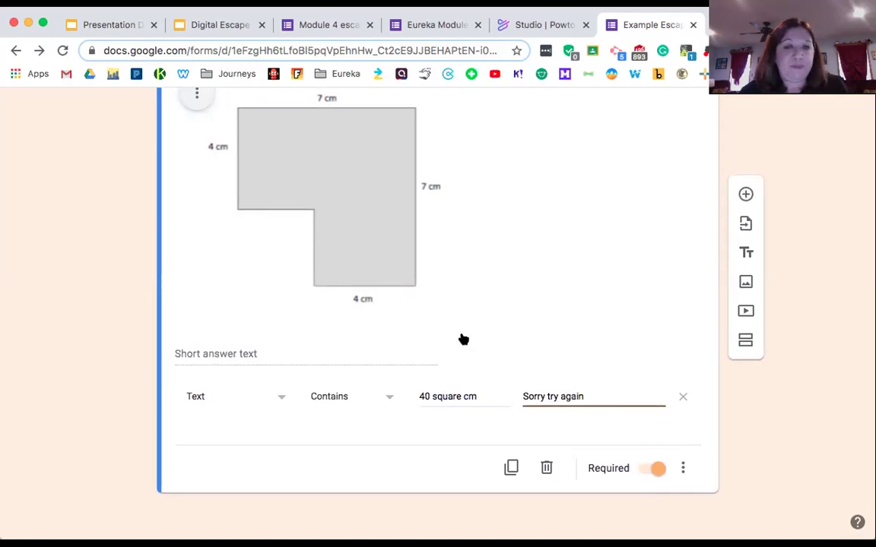
Step: Add a required short-answer question 'What is the product of 5X4?'
left_click(744, 194)
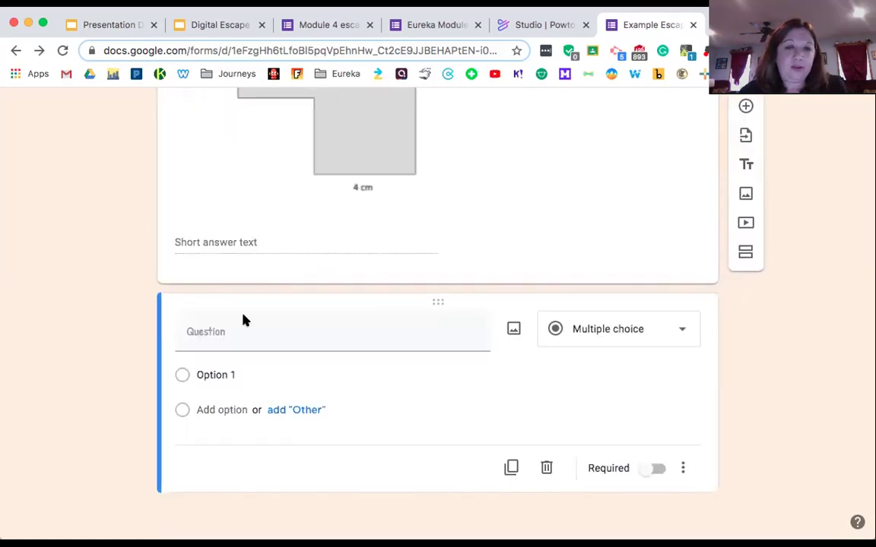
left_click(193, 331)
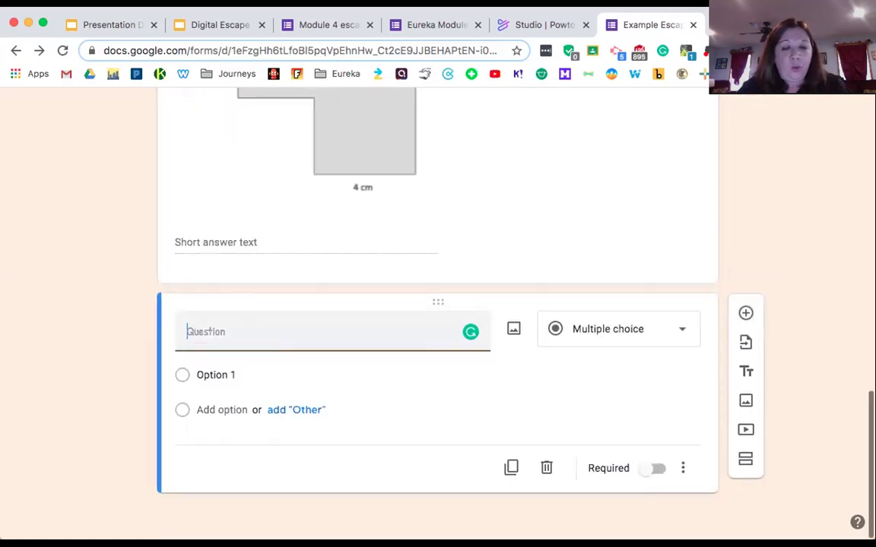
type("What is the product of 5X4?")
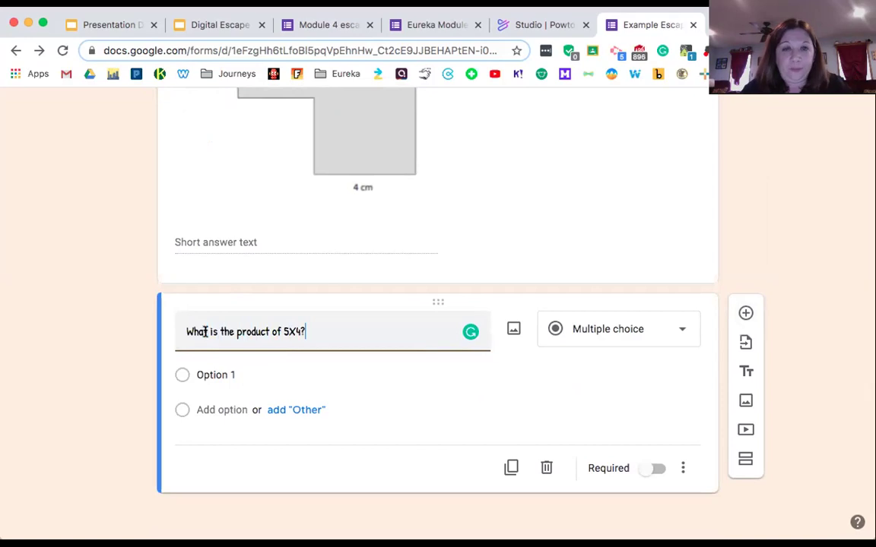
left_click(576, 327)
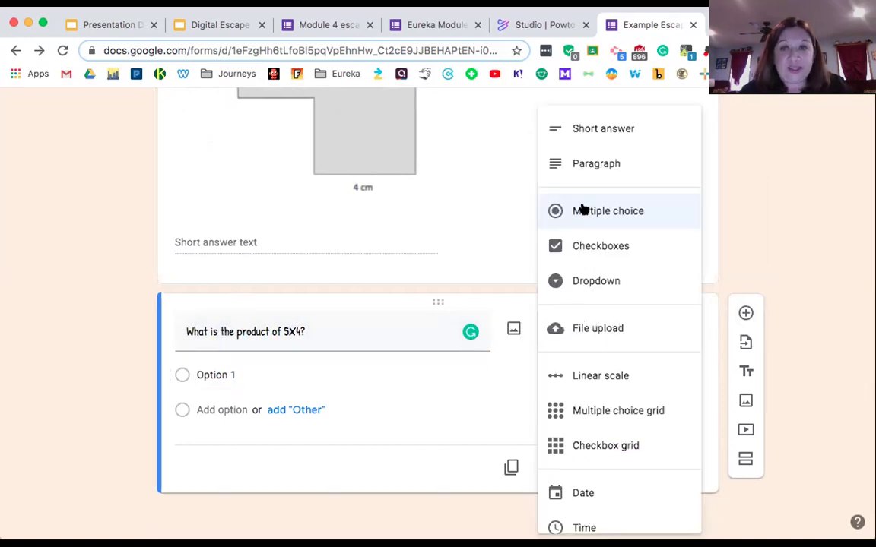
left_click(572, 141)
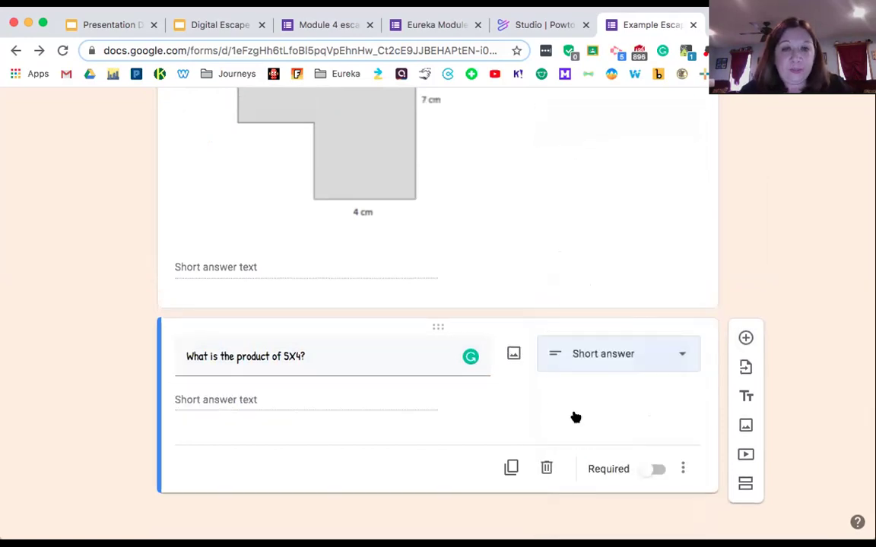
left_click(654, 468)
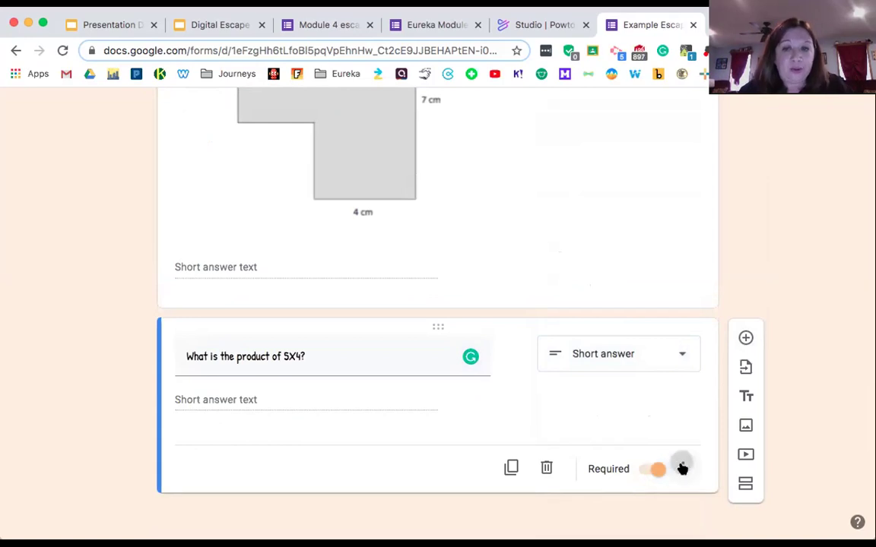
Step: Require the answer to equal the number 20, showing 'Sorry, Try again!' otherwise
left_click(682, 469)
left_click(703, 510)
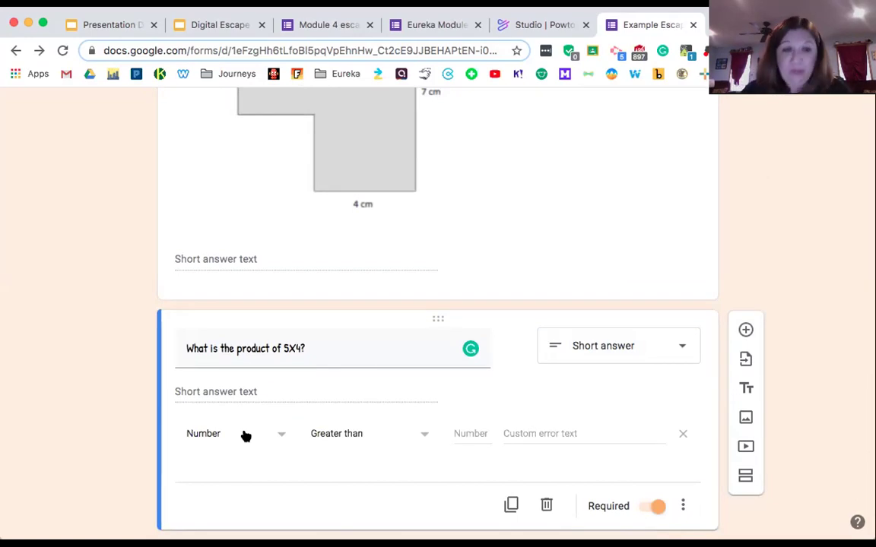
left_click(336, 434)
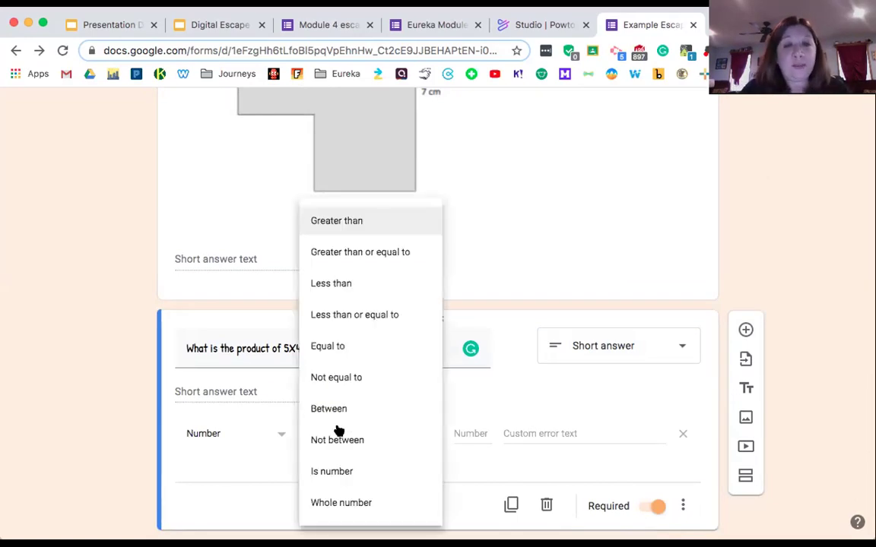
left_click(343, 346)
type("20")
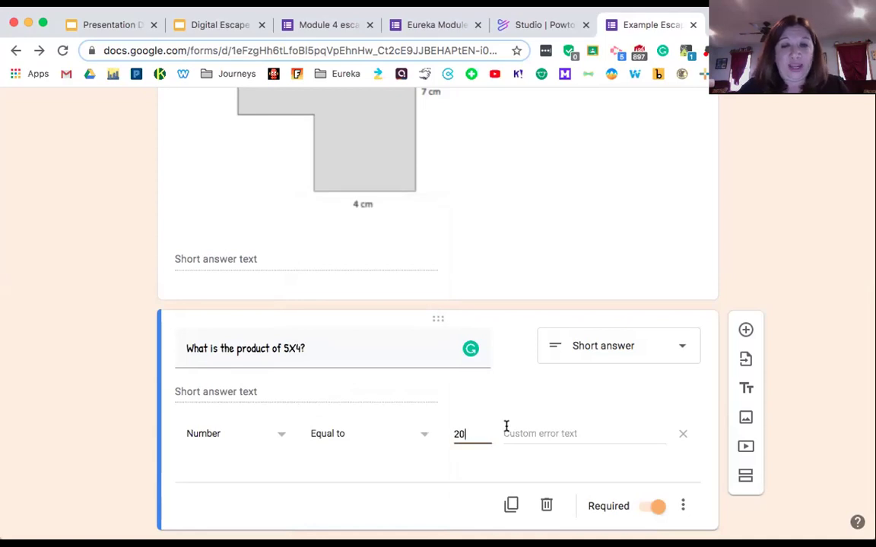
left_click(510, 430)
type("Sorry, Try again!")
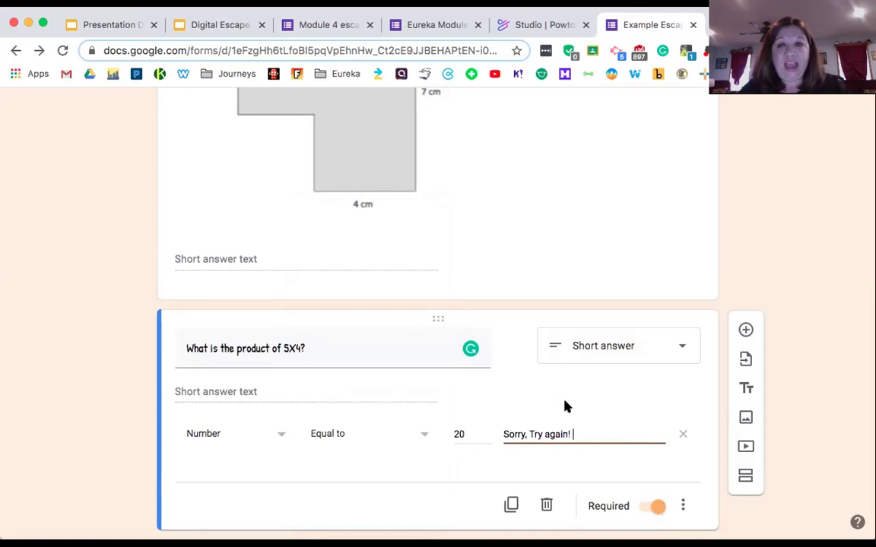
scroll(585, 345, "up", 10)
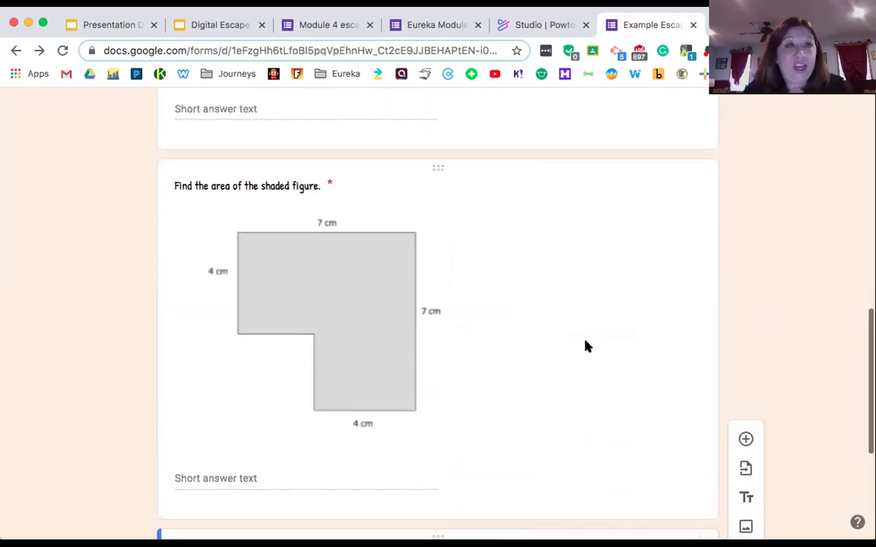
scroll(639, 196, "up", 3)
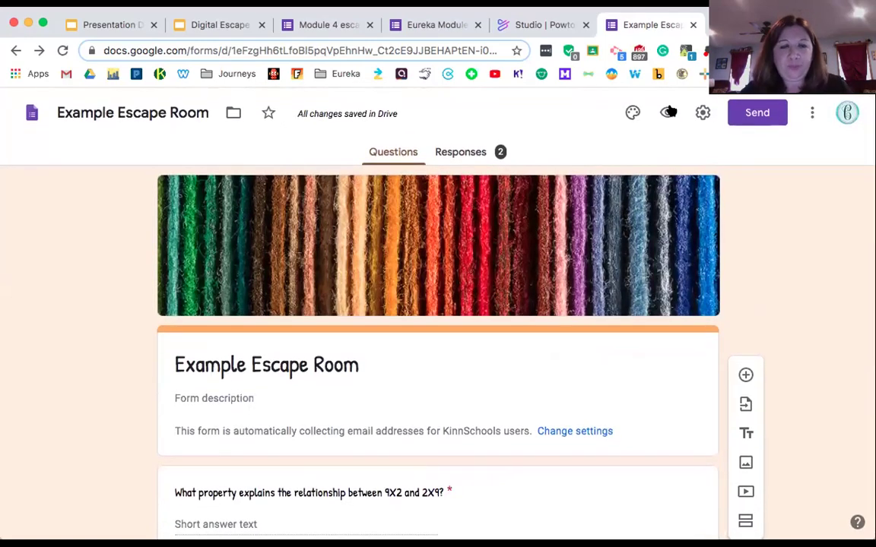
Step: Preview the form and answer the first question with 'Commutative Property'
left_click(668, 112)
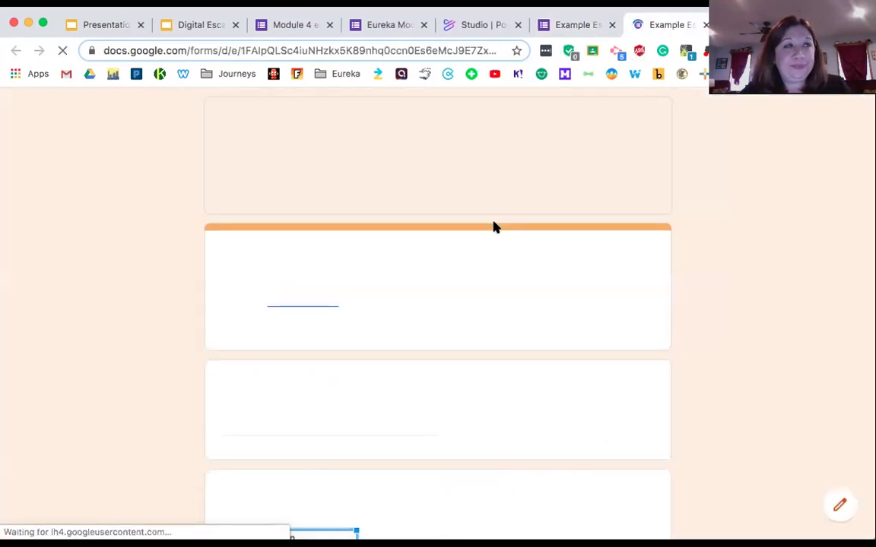
scroll(473, 344, "down", 3)
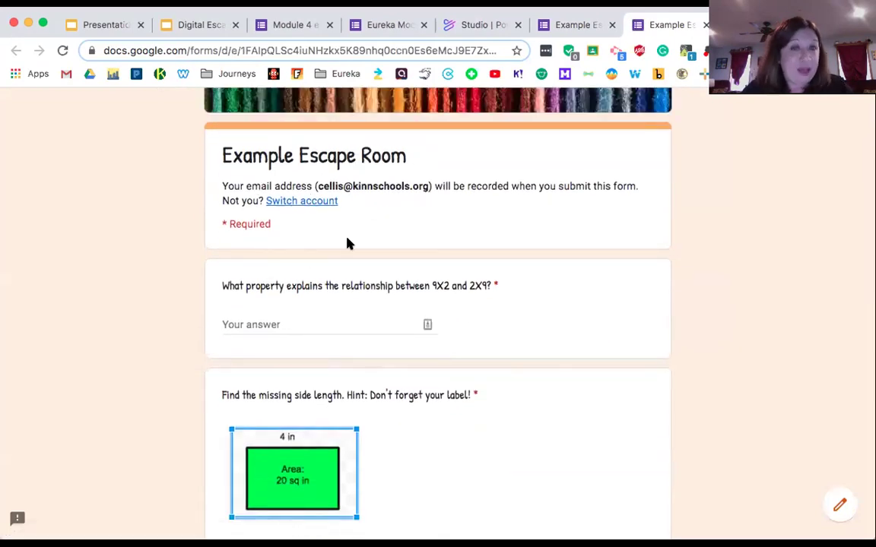
scroll(319, 259, "down", 1)
scroll(297, 262, "down", 1)
left_click(289, 252)
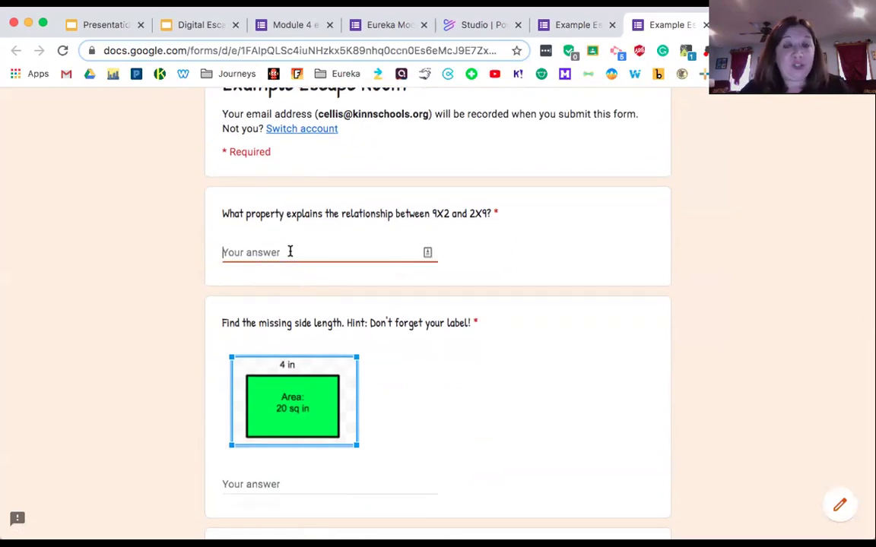
type("Commutative Property")
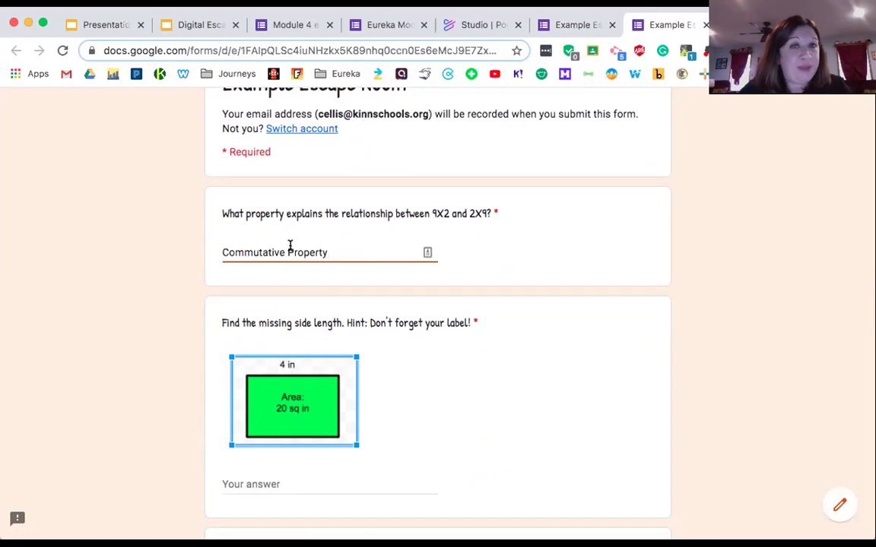
Step: Answer the side-length question with '5 in', adding the unit after validation rejects '5'
scroll(300, 262, "down", 3)
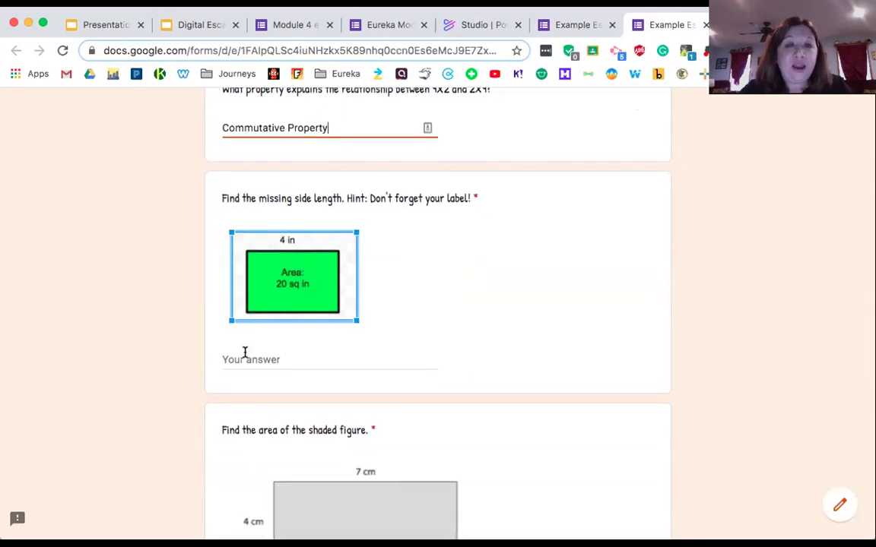
left_click(244, 352)
type("5")
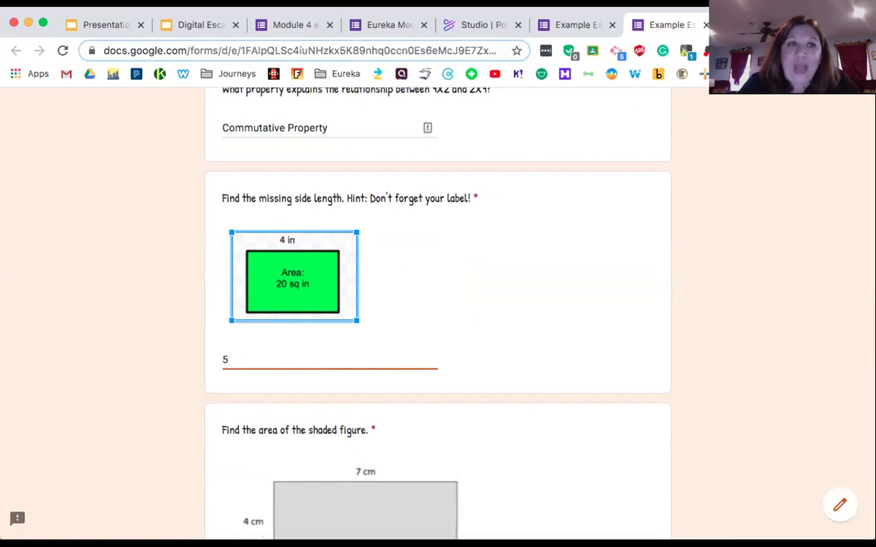
left_click(232, 383)
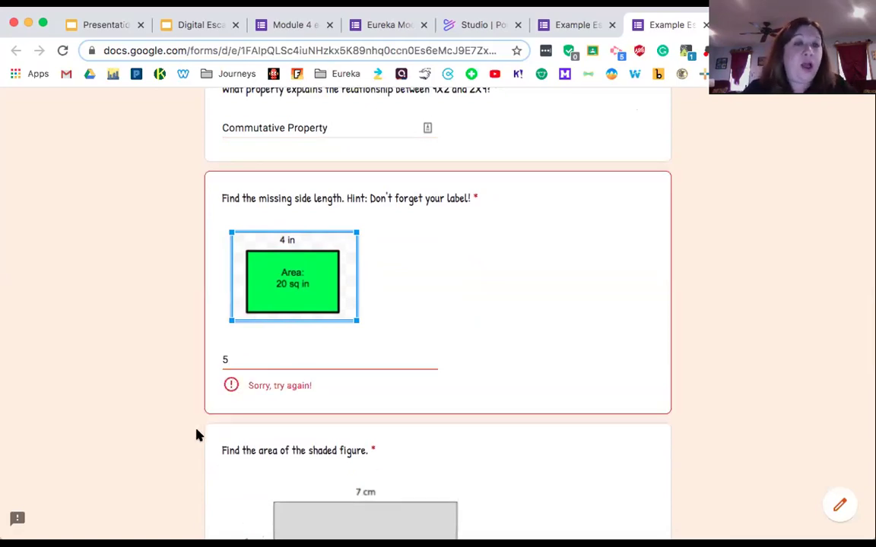
left_click(233, 360)
type("in")
left_click(190, 364)
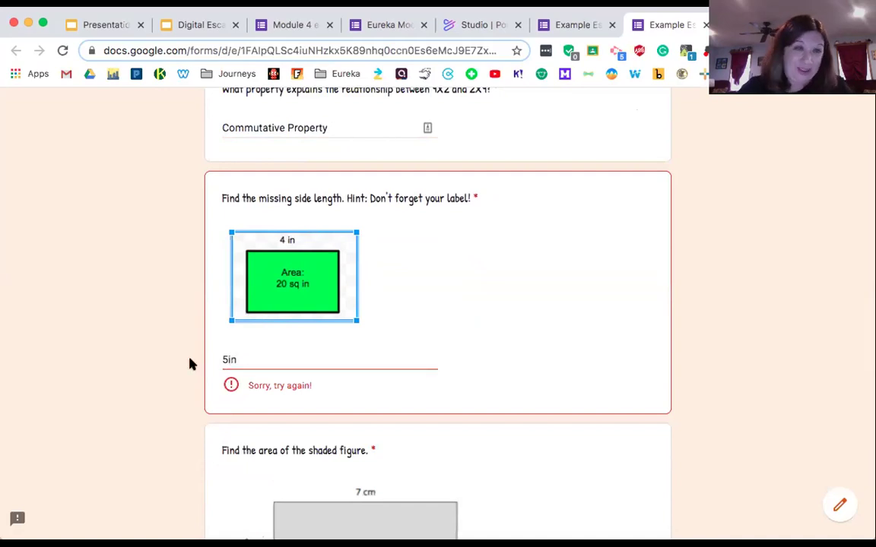
left_click(229, 358)
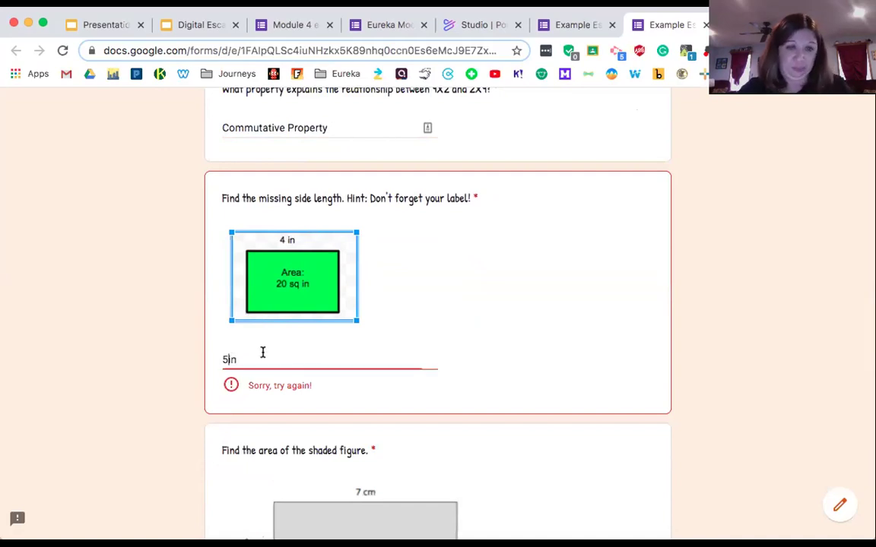
Step: Answer the shaded-figure question with '40 square cm'
scroll(258, 365, "down", 3)
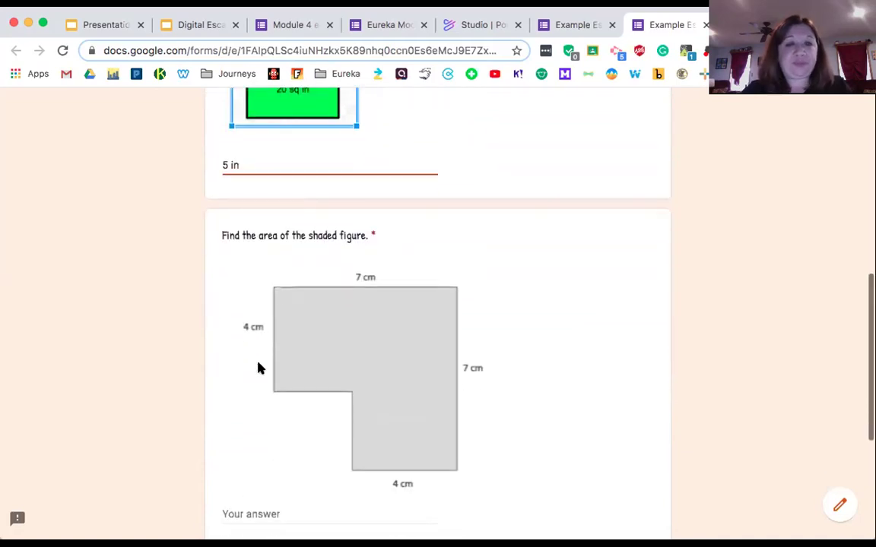
scroll(258, 368, "down", 3)
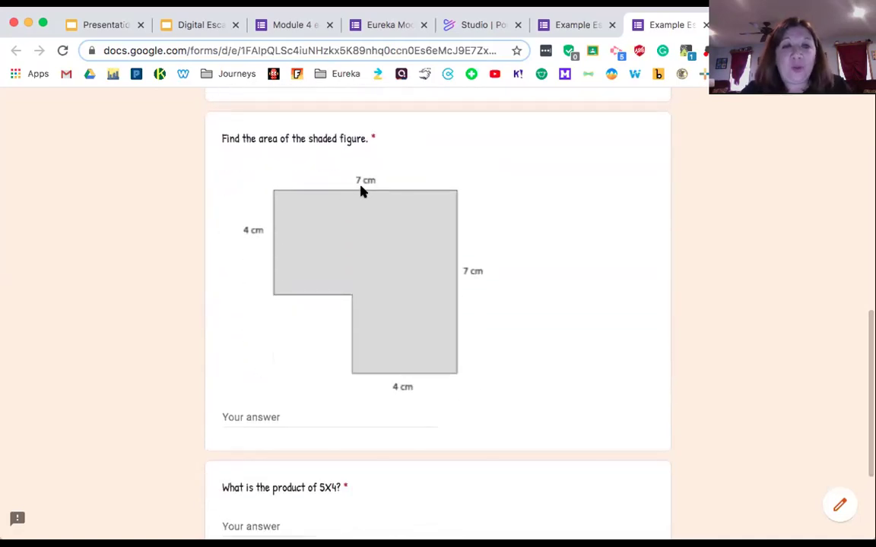
left_click(254, 412)
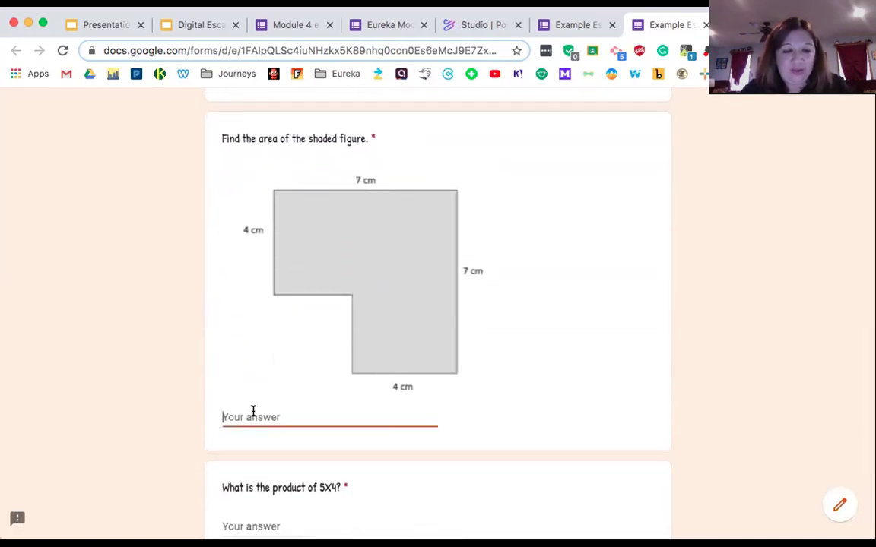
type("40 s")
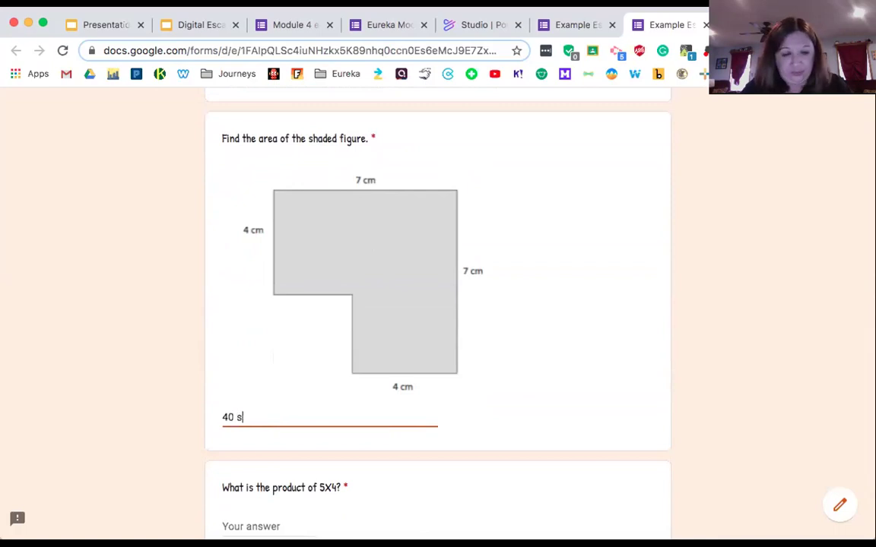
type("quare cm")
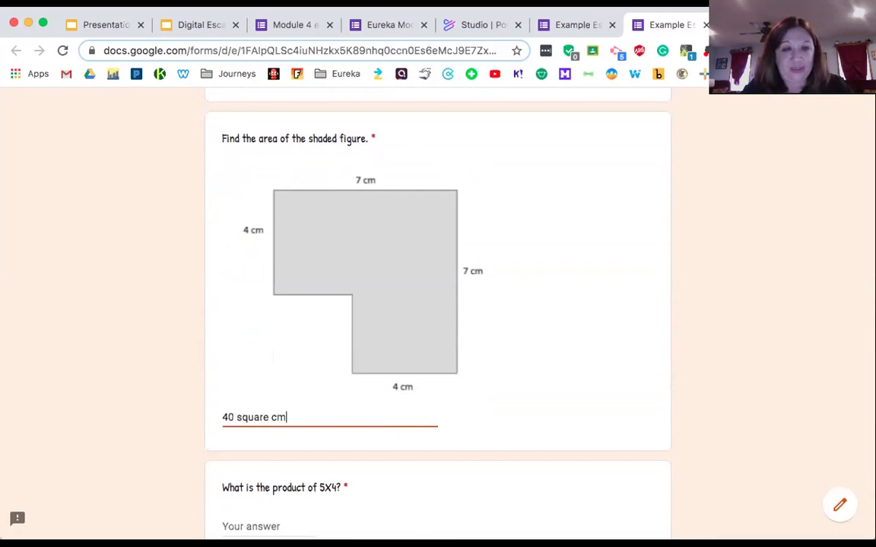
scroll(264, 363, "down", 2)
left_click(264, 374)
scroll(265, 374, "up", 1)
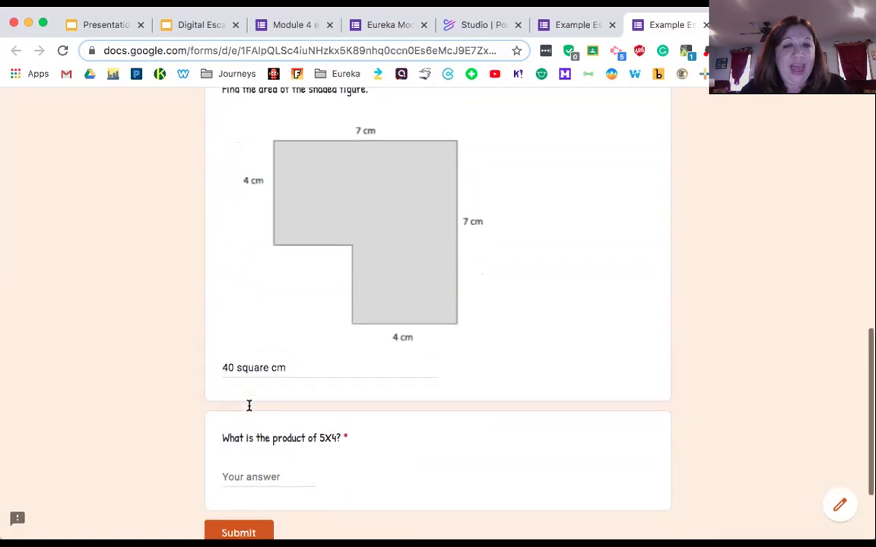
scroll(249, 404, "down", 3)
Step: Answer the product question with 20 and submit the form
left_click(250, 367)
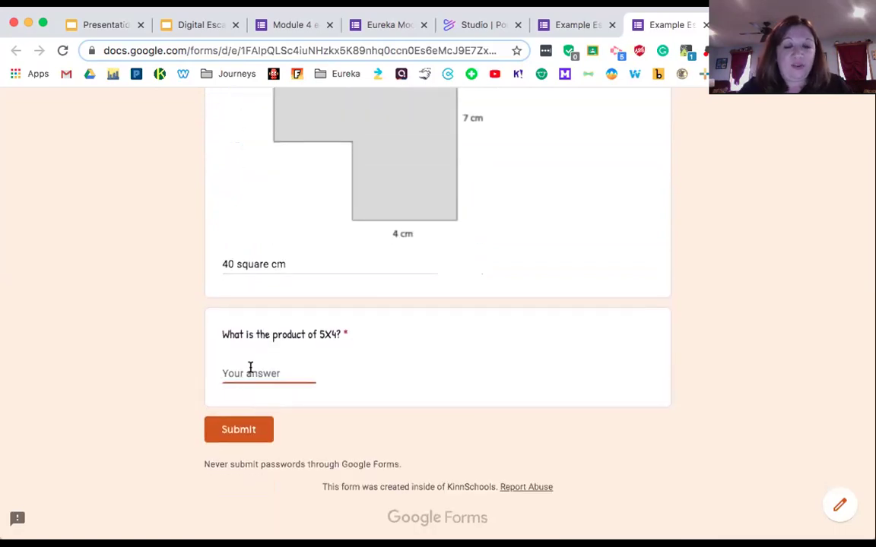
type("20")
scroll(250, 368, "up", 5)
scroll(438, 304, "down", 5)
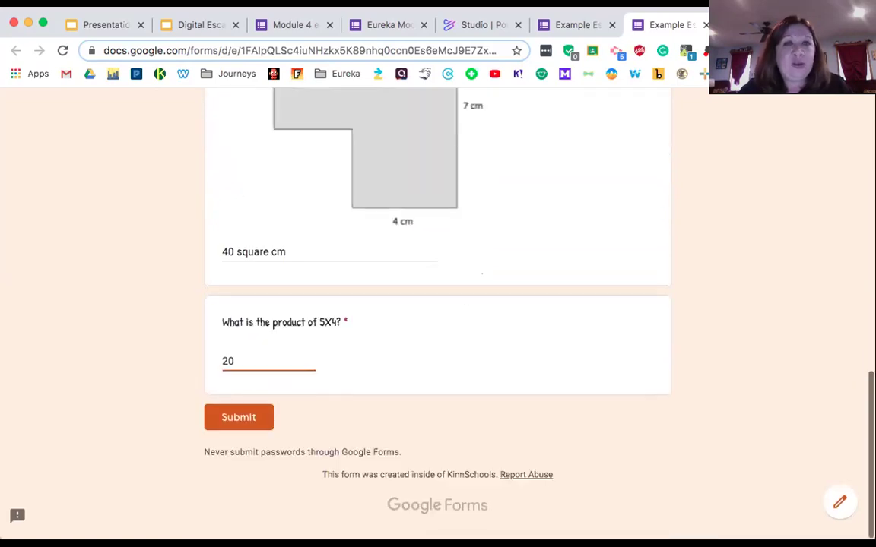
left_click(246, 429)
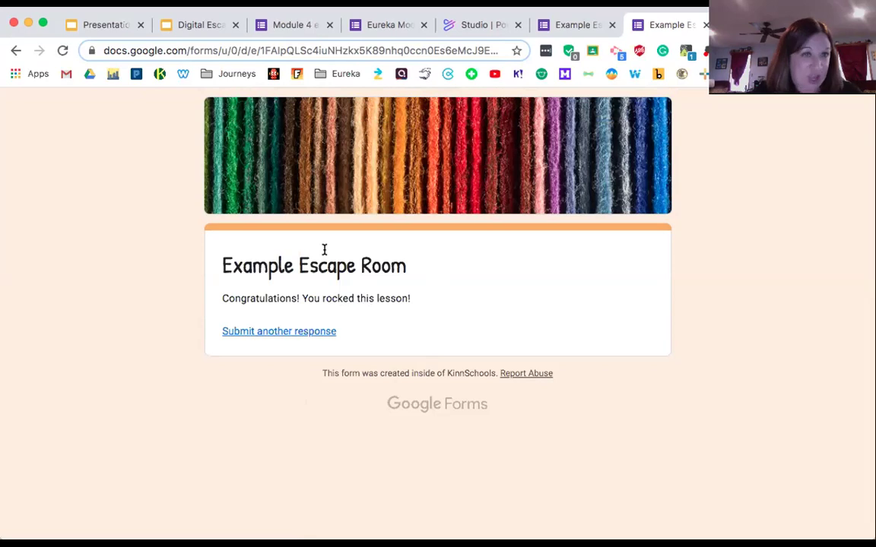
Step: Copy the Example Escape Room's shortened forms.gle link from the Send form dialog
left_click(571, 26)
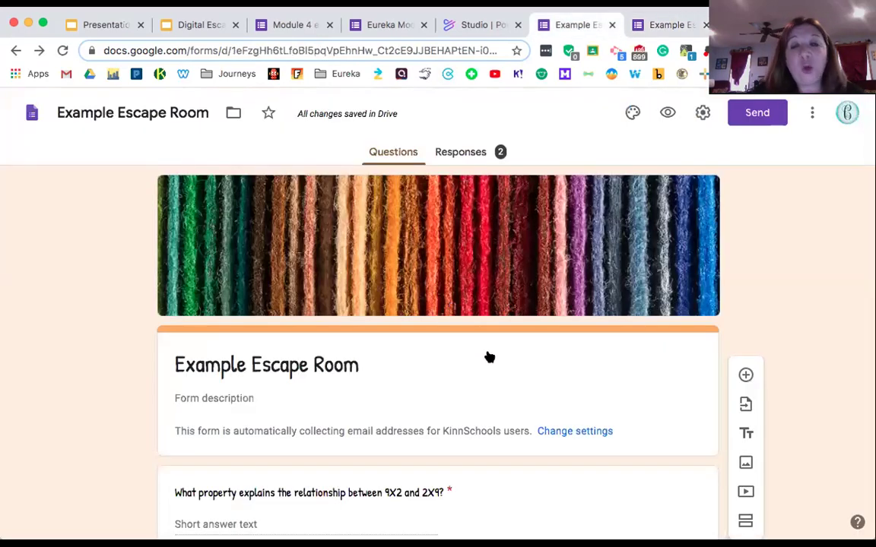
scroll(749, 118, "down", 5)
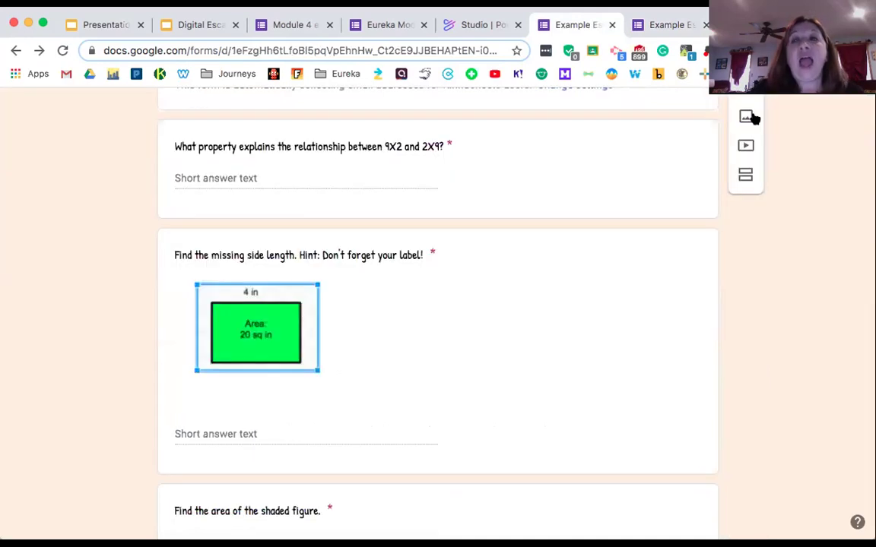
scroll(836, 203, "up", 5)
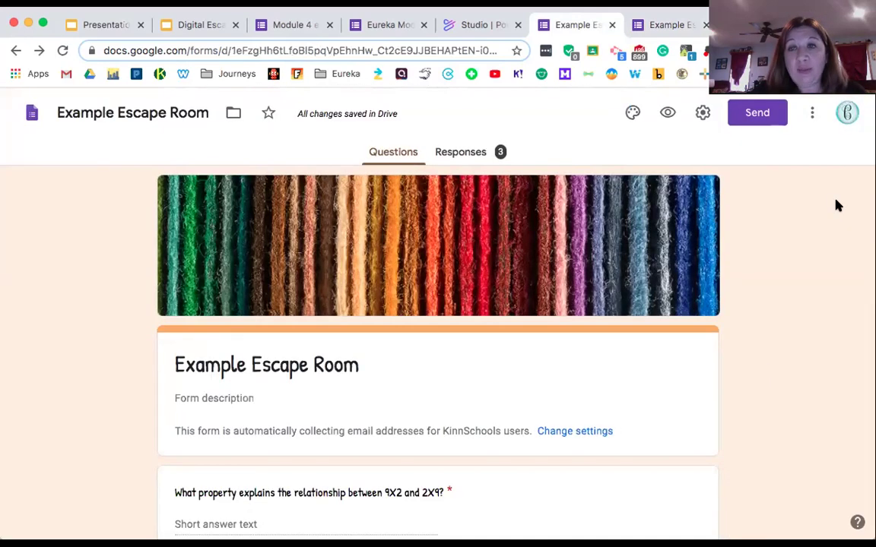
left_click(755, 118)
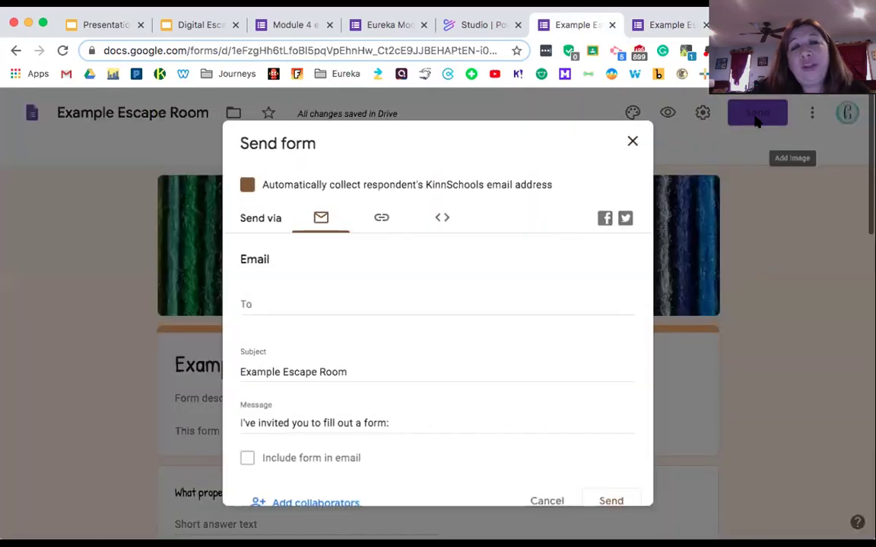
left_click(382, 221)
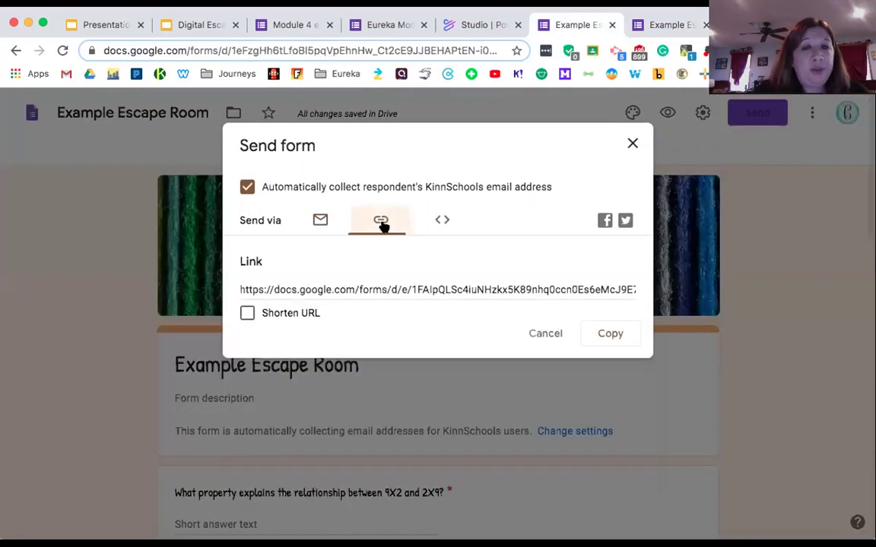
left_click(246, 313)
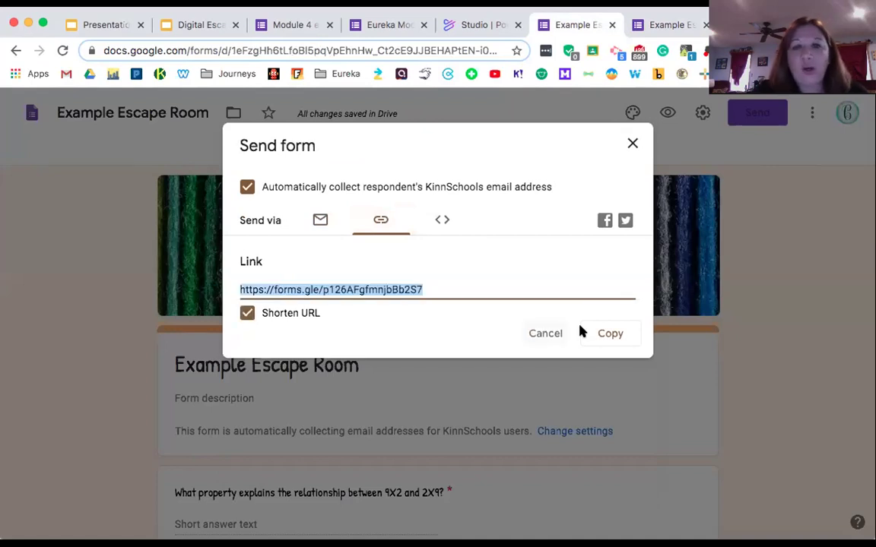
left_click(612, 334)
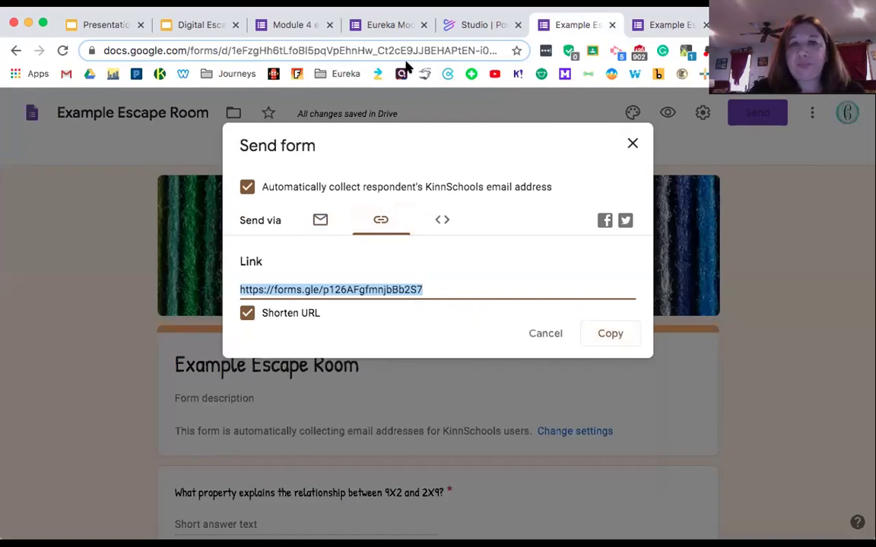
Step: Present the Digital Escape Rooms PD slideshow full screen from the presentation tab
left_click(125, 27)
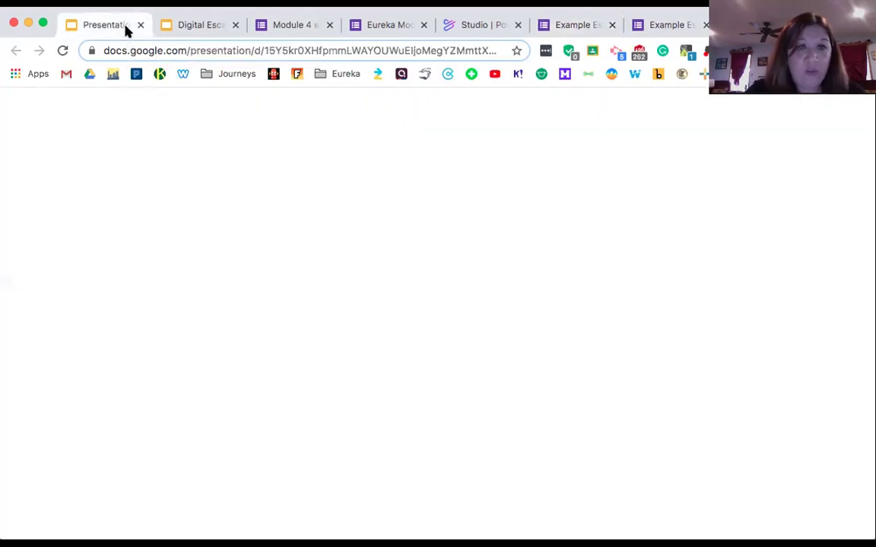
scroll(88, 403, "down", 3)
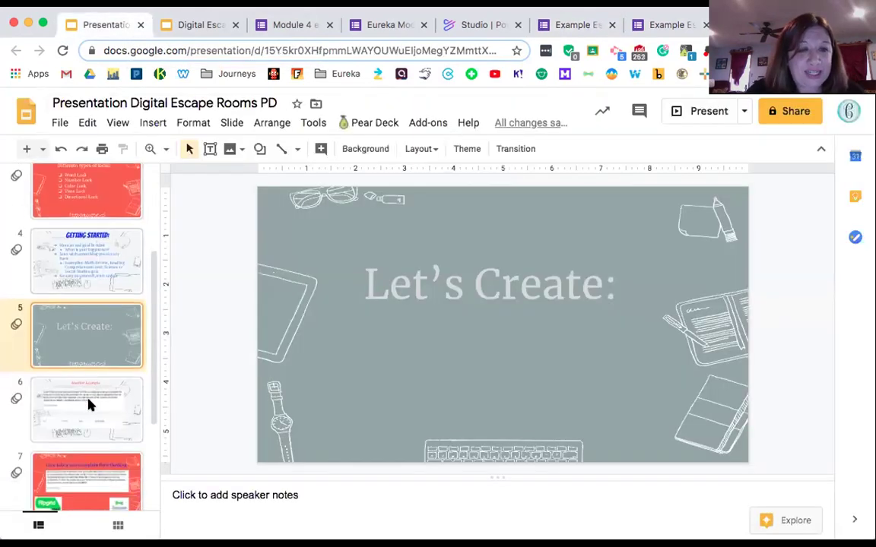
left_click(702, 112)
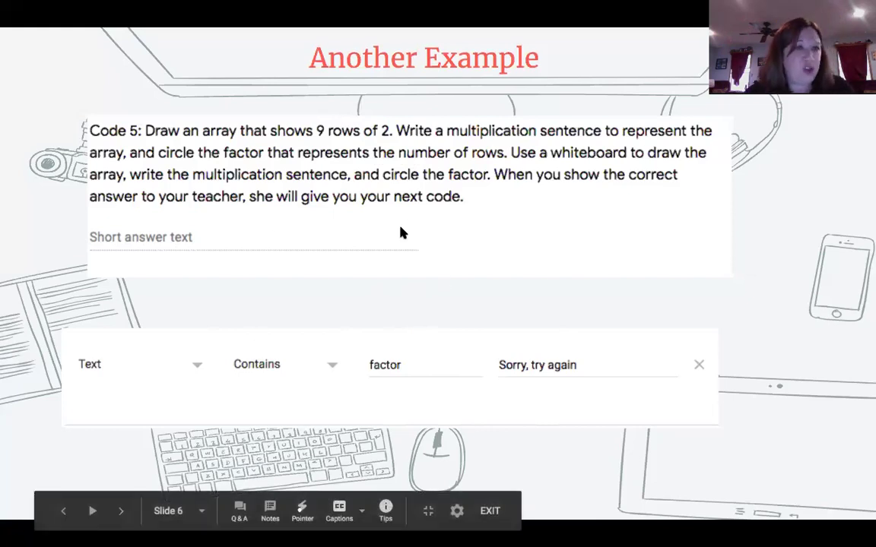
Step: Advance the slideshow past slide 7 to the Additional Resources slide listing four example escape rooms
left_click(120, 511)
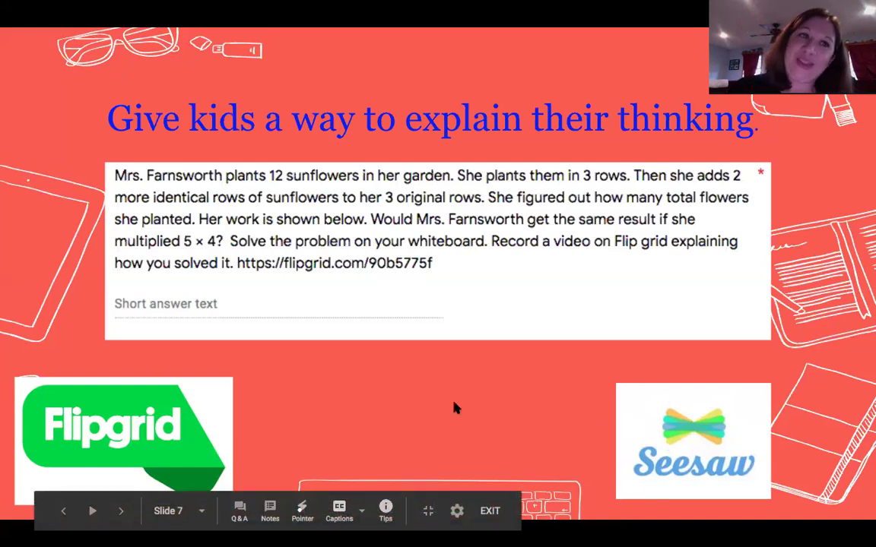
left_click(121, 512)
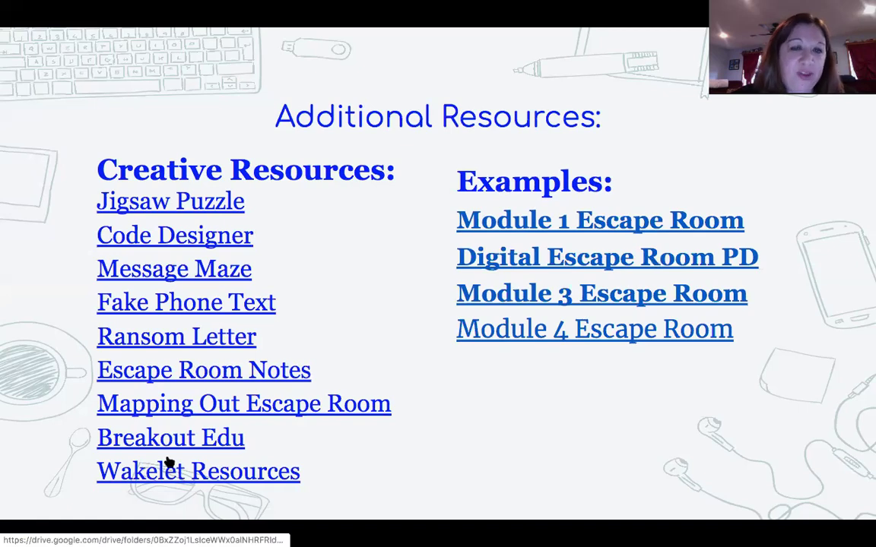
left_click(119, 511)
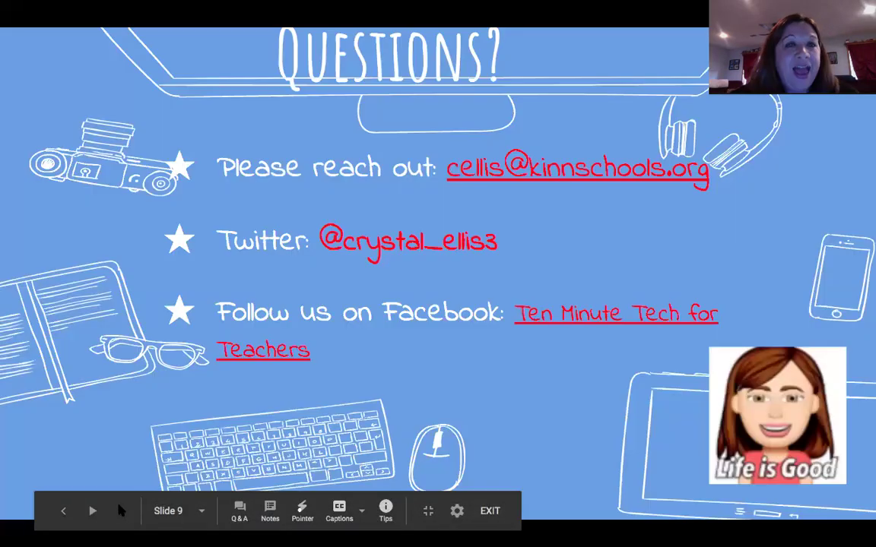